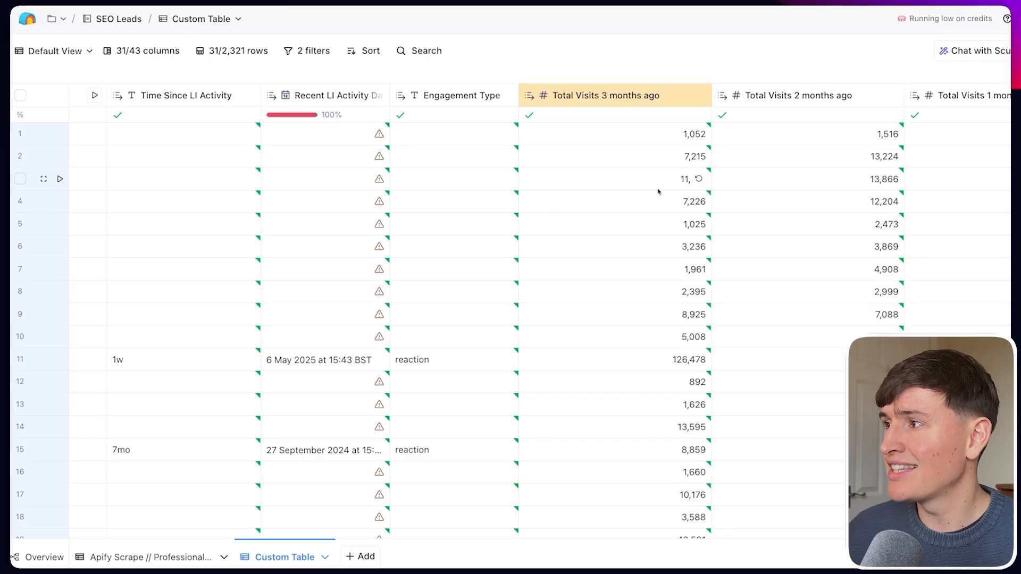
Scroll through the Organic Search Traffic and Traffic Loss columns, then back to Company Description and Cold Email Copy.
{"action": "scroll", "coordinate": [628, 186], "scroll_direction": "right", "scroll_amount": 5}
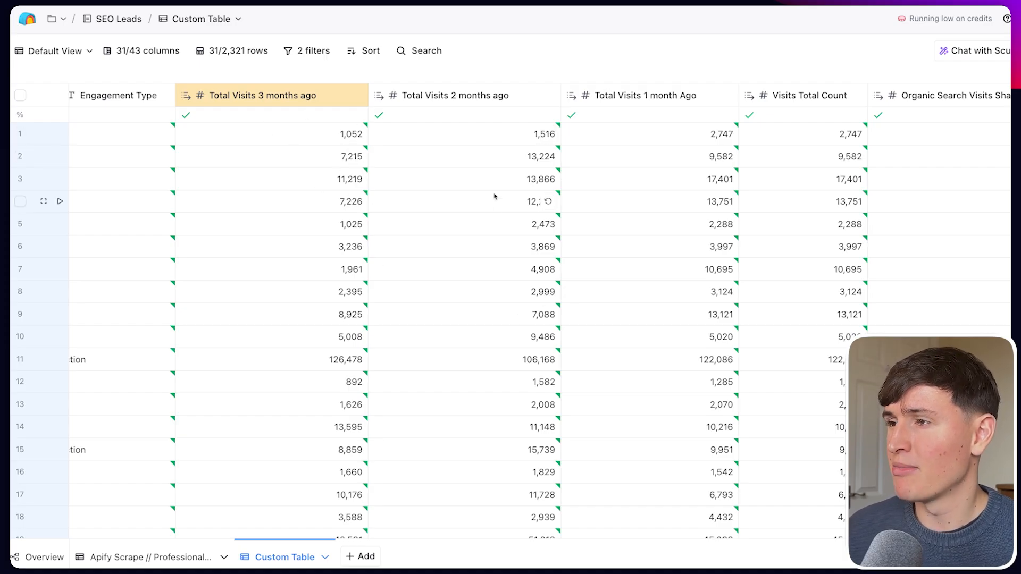
{"action": "scroll", "coordinate": [534, 201], "scroll_direction": "right", "scroll_amount": 3}
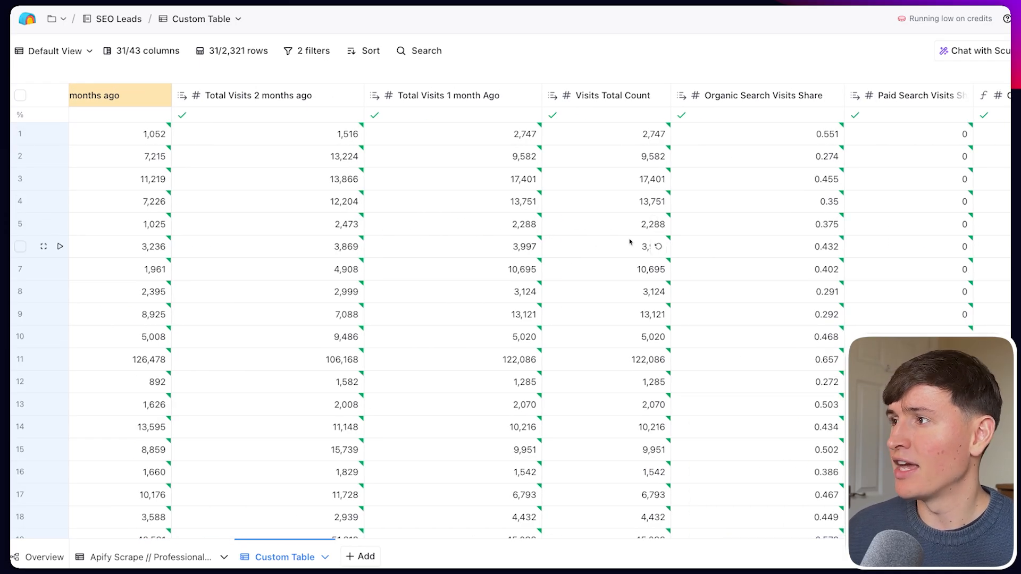
{"action": "scroll", "coordinate": [546, 228], "scroll_direction": "right", "scroll_amount": 3}
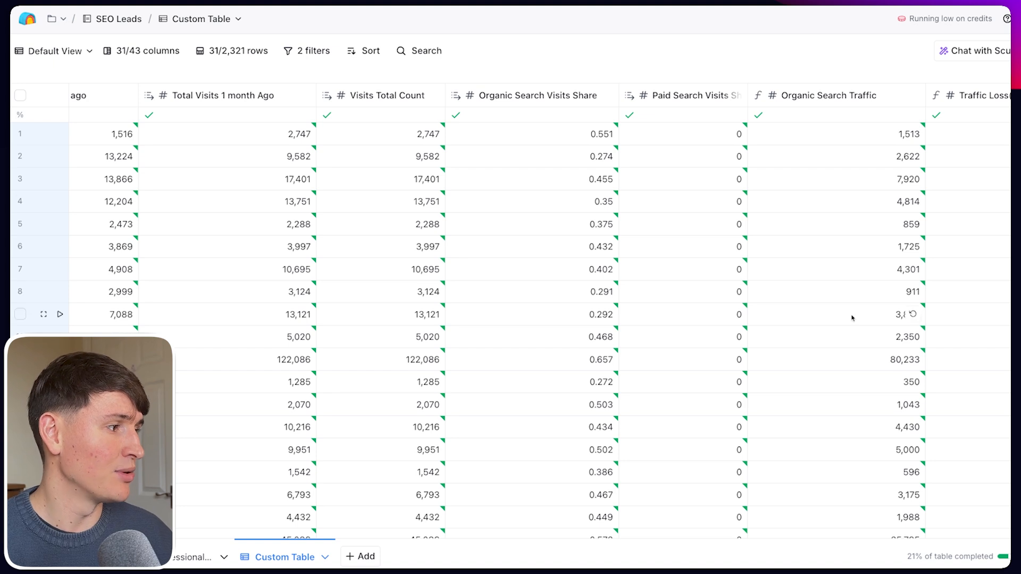
{"action": "scroll", "coordinate": [853, 318], "scroll_direction": "right", "scroll_amount": 2}
{"action": "scroll", "coordinate": [798, 319], "scroll_direction": "right", "scroll_amount": 6}
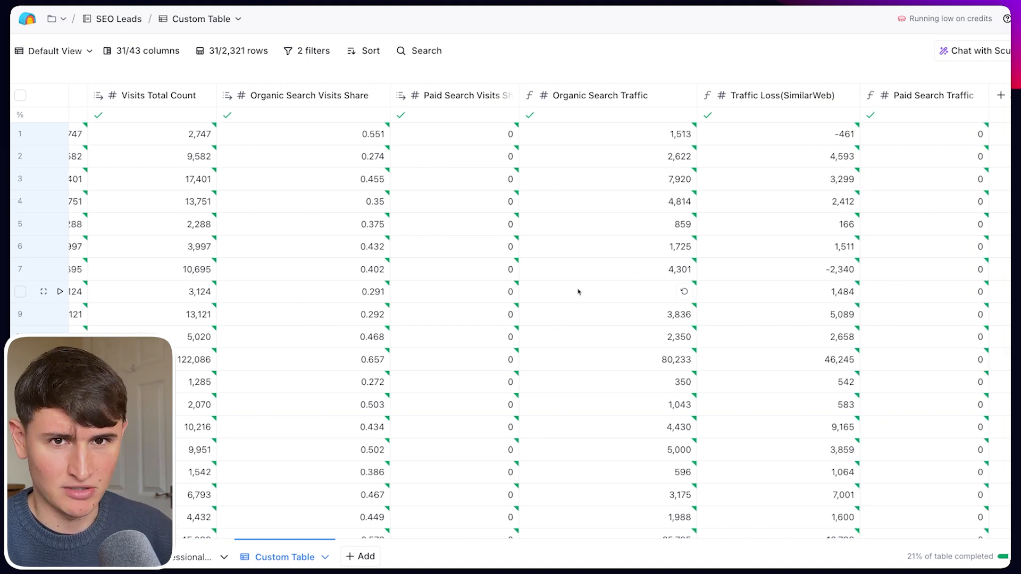
{"action": "scroll", "coordinate": [187, 327], "scroll_direction": "left", "scroll_amount": 12}
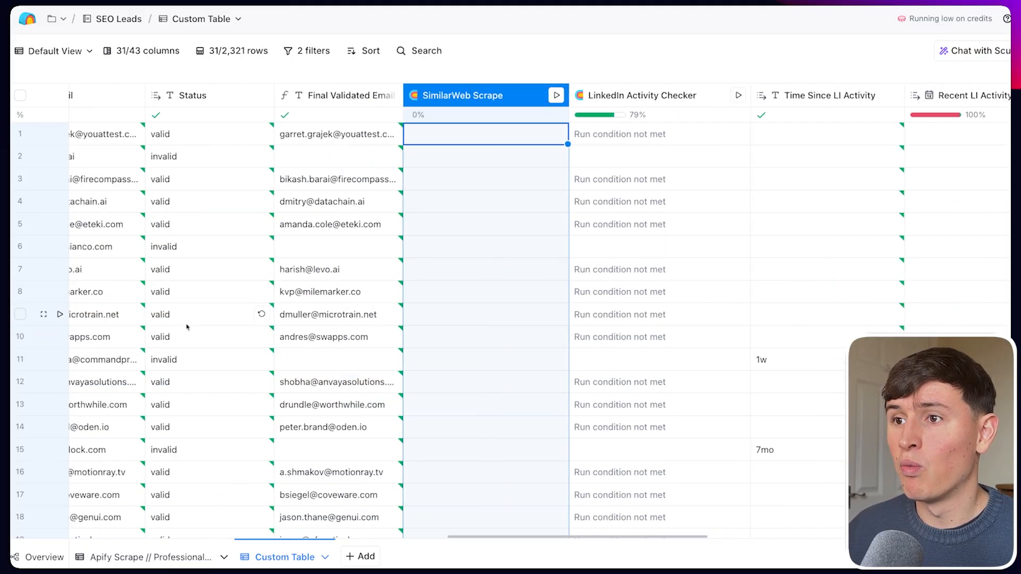
{"action": "scroll", "coordinate": [187, 327], "scroll_direction": "left", "scroll_amount": 10}
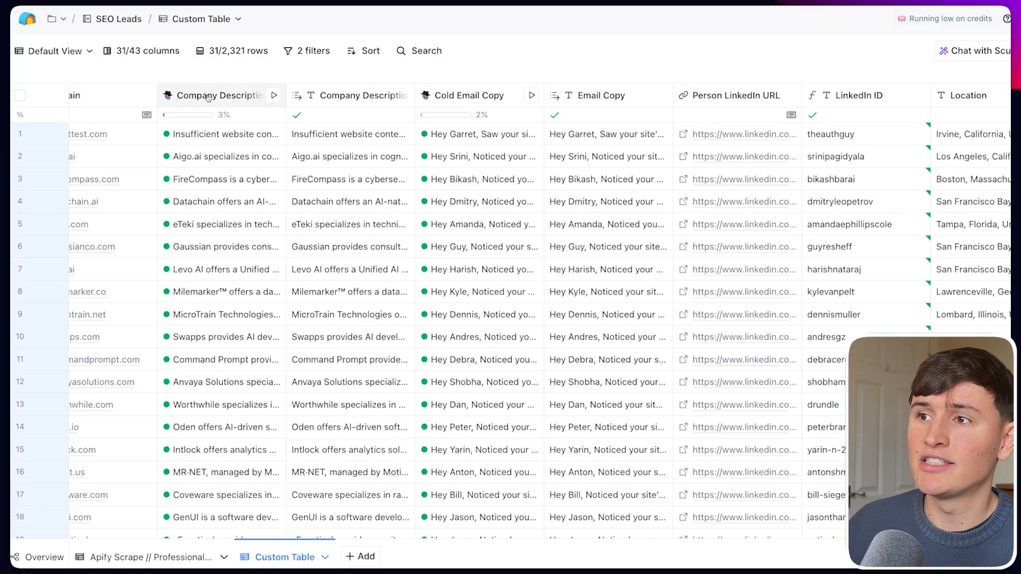
Inspect the Company Description column's settings, then view the Cold Email Copy prompt using First Name, Company Name, Company Description.
{"action": "left_click", "coordinate": [218, 95]}
{"action": "left_click", "coordinate": [218, 146]}
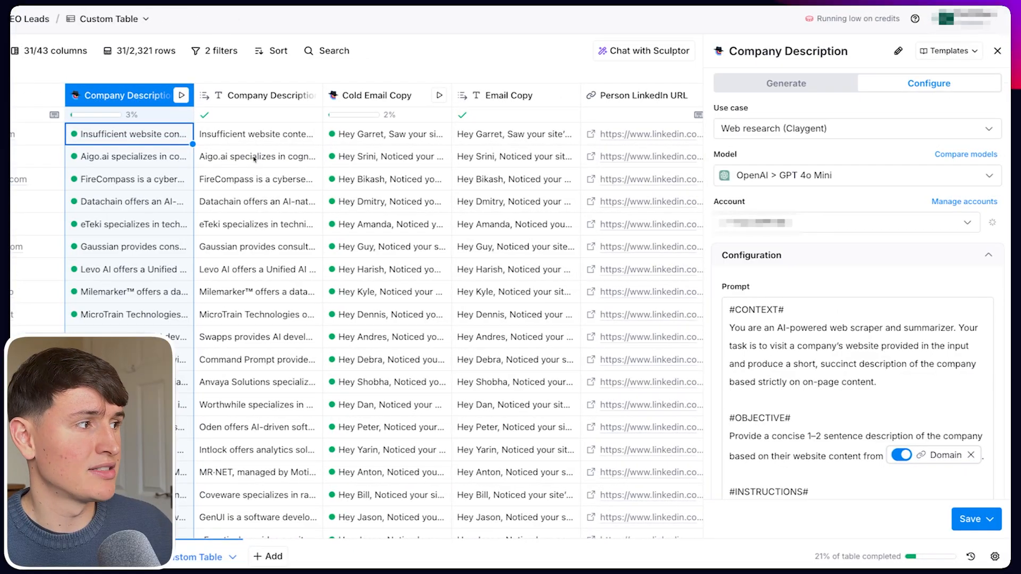
{"action": "scroll", "coordinate": [803, 320], "scroll_direction": "down", "scroll_amount": 5}
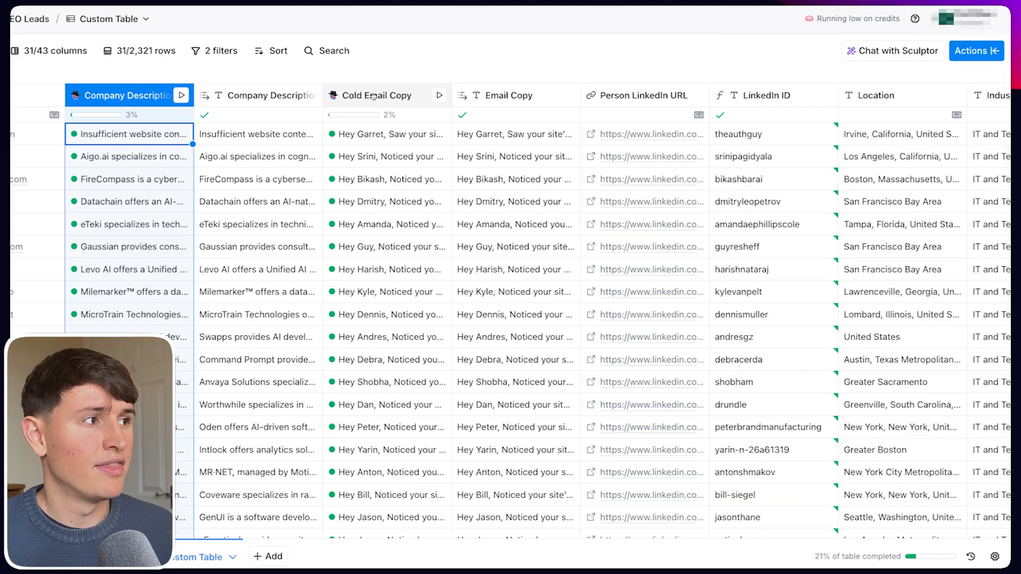
{"action": "left_click", "coordinate": [392, 97]}
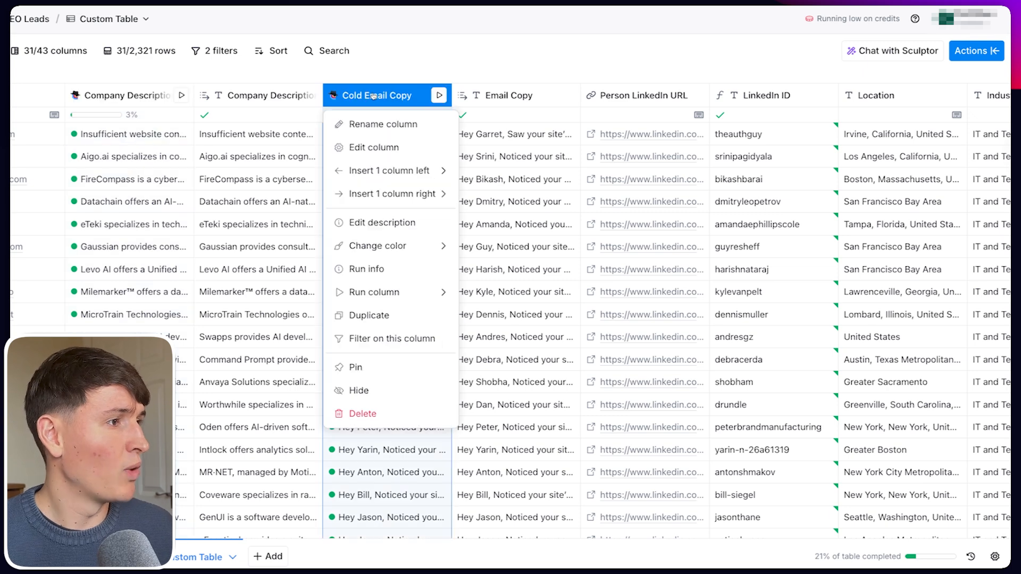
{"action": "left_click", "coordinate": [384, 156]}
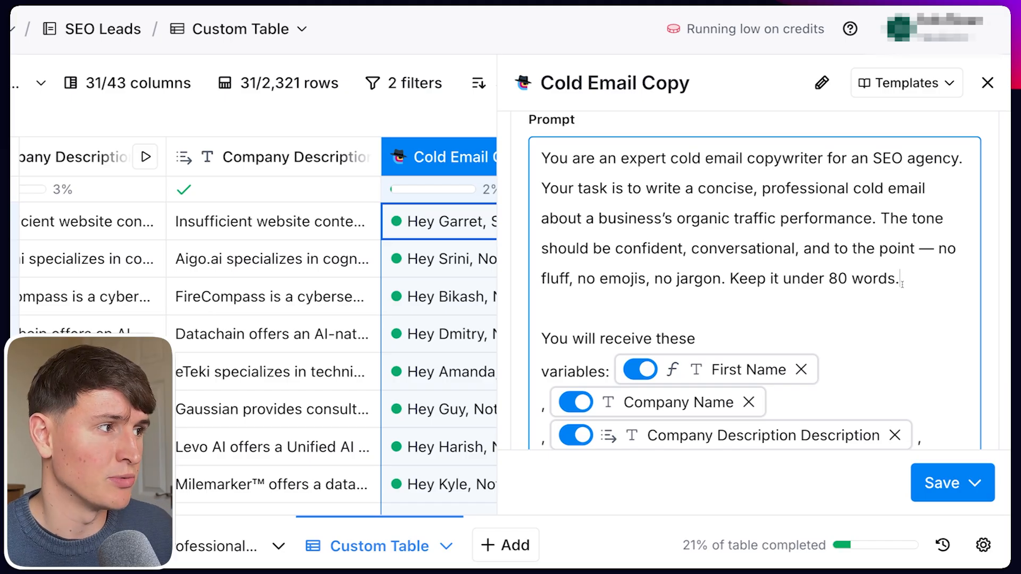
{"action": "left_click_drag", "start_coordinate": [926, 286], "coordinate": [538, 157]}
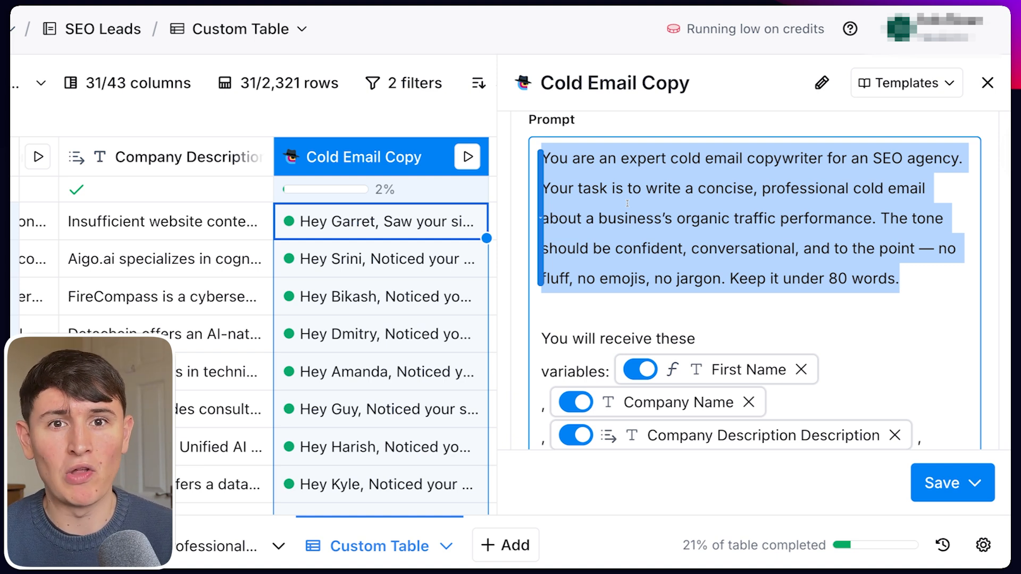
{"action": "left_click", "coordinate": [882, 218]}
{"action": "left_click_drag", "start_coordinate": [879, 217], "coordinate": [915, 281]}
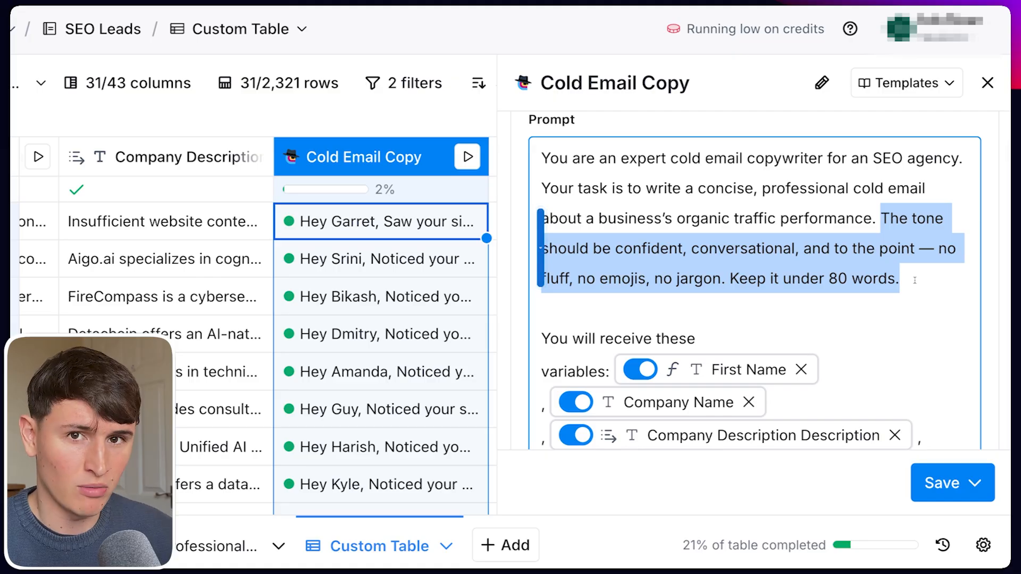
{"action": "scroll", "coordinate": [897, 281], "scroll_direction": "down", "scroll_amount": 5}
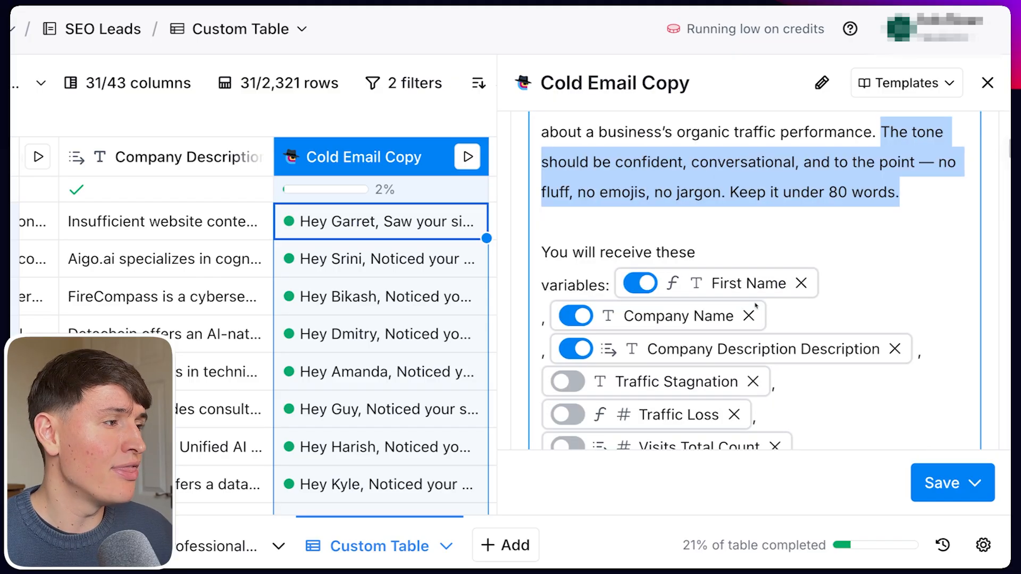
{"action": "scroll", "coordinate": [800, 341], "scroll_direction": "up", "scroll_amount": 1}
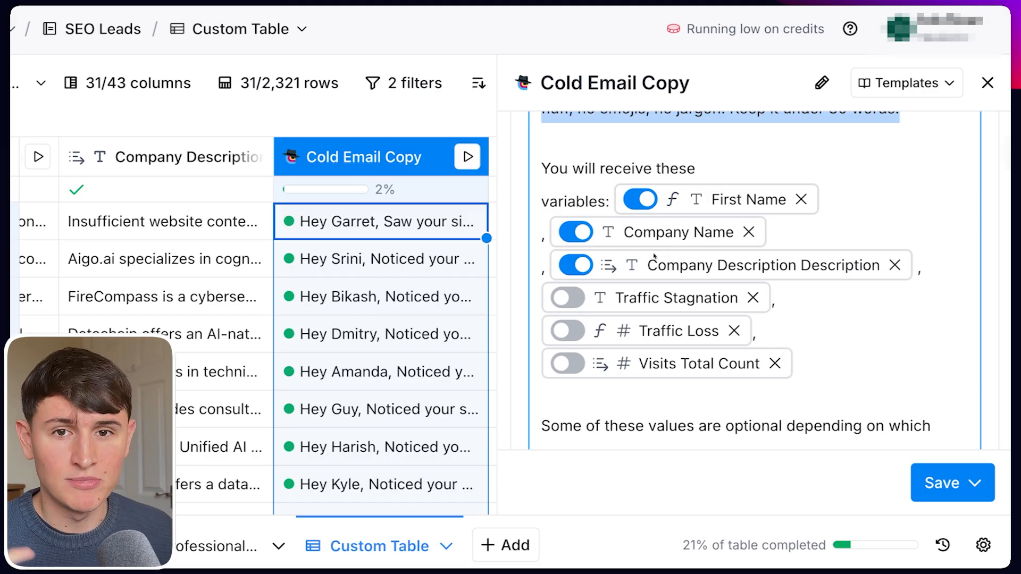
{"action": "left_click", "coordinate": [833, 308]}
{"action": "type", "text": "/"}
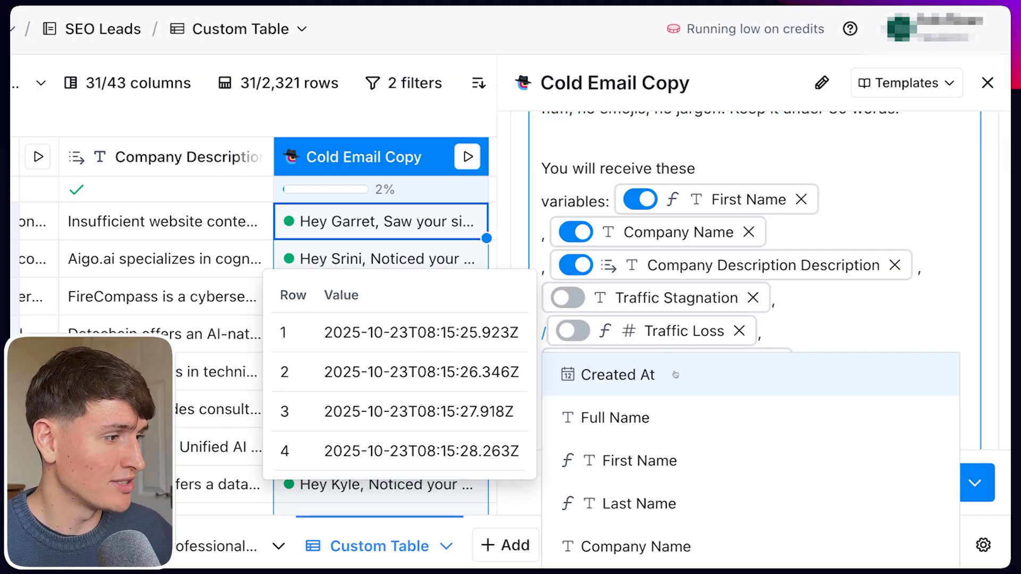
{"action": "scroll", "coordinate": [615, 456], "scroll_direction": "down", "scroll_amount": 6}
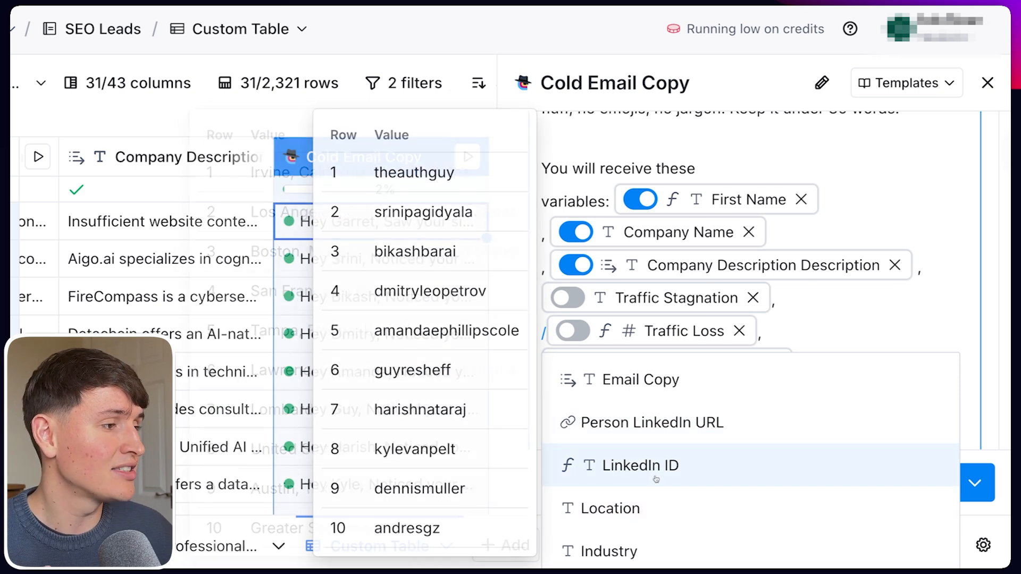
{"action": "key", "text": "Escape"}
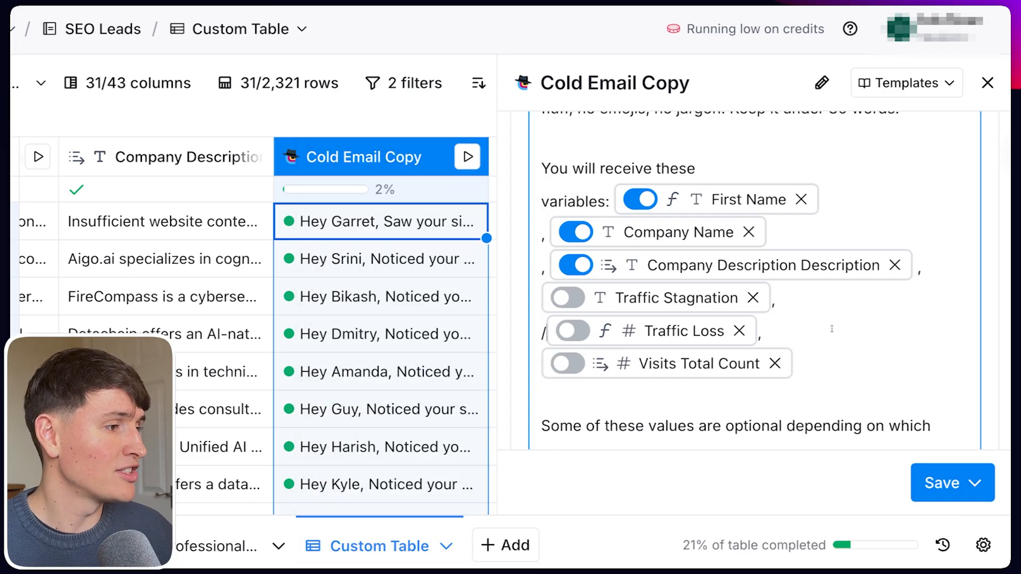
{"action": "key", "text": "BackSpace"}
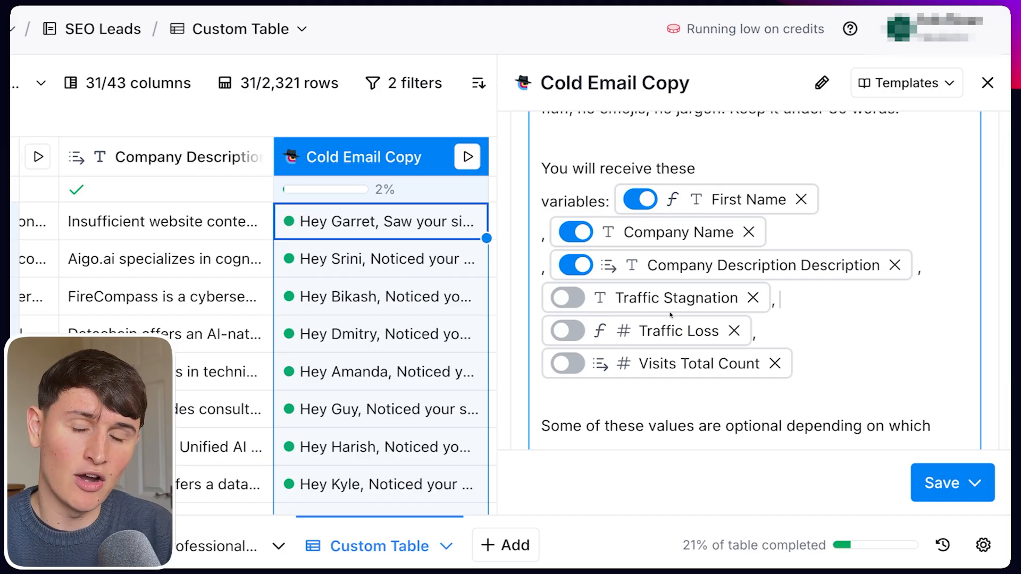
{"action": "scroll", "coordinate": [671, 316], "scroll_direction": "down", "scroll_amount": 1}
{"action": "left_click_drag", "start_coordinate": [821, 347], "coordinate": [525, 144]}
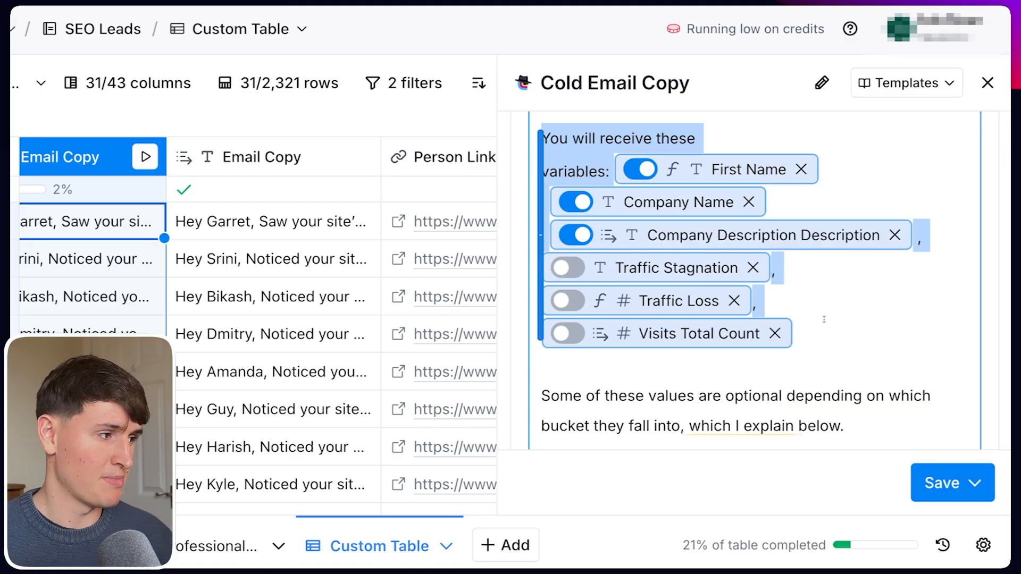
{"action": "scroll", "coordinate": [824, 319], "scroll_direction": "down", "scroll_amount": 3}
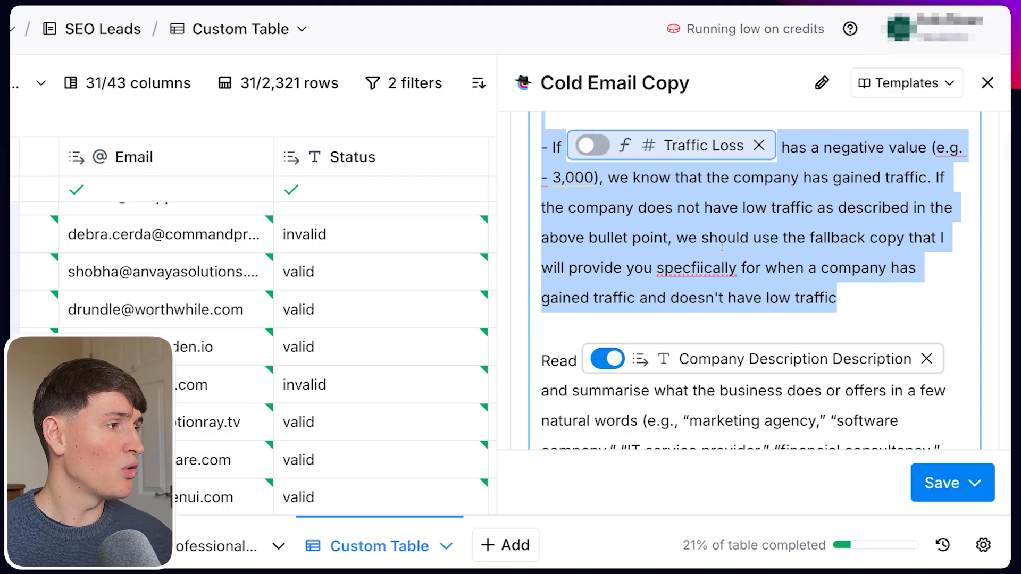
{"action": "scroll", "coordinate": [719, 290], "scroll_direction": "up", "scroll_amount": 10}
{"action": "scroll", "coordinate": [718, 286], "scroll_direction": "up", "scroll_amount": 1}
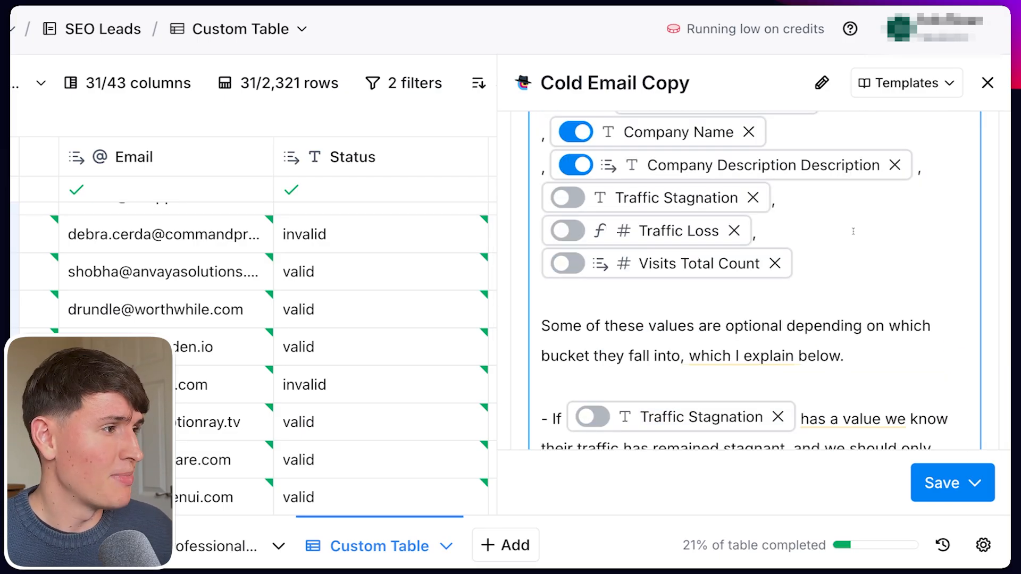
{"action": "scroll", "coordinate": [634, 288], "scroll_direction": "up", "scroll_amount": 1}
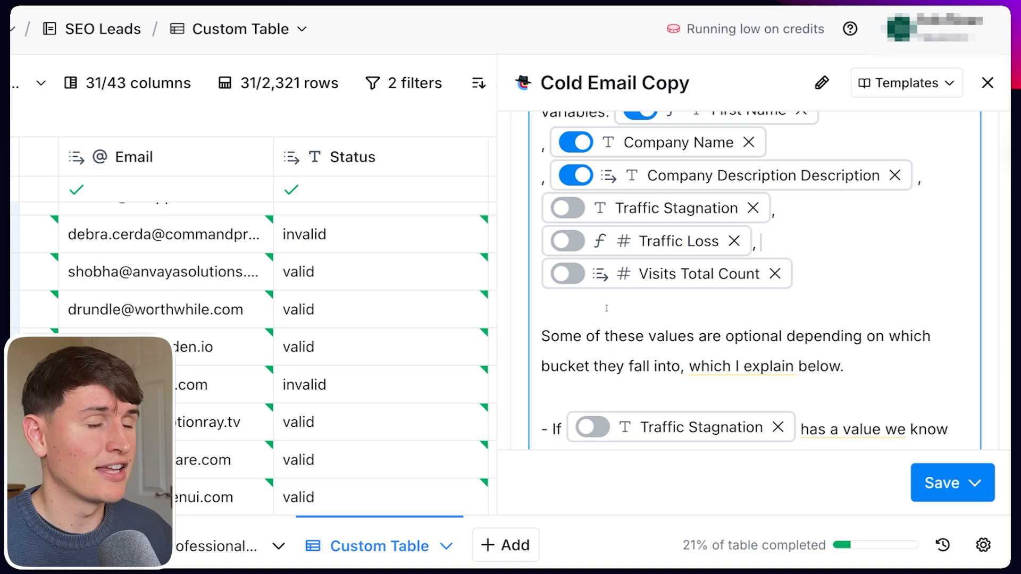
{"action": "scroll", "coordinate": [607, 309], "scroll_direction": "down", "scroll_amount": 5}
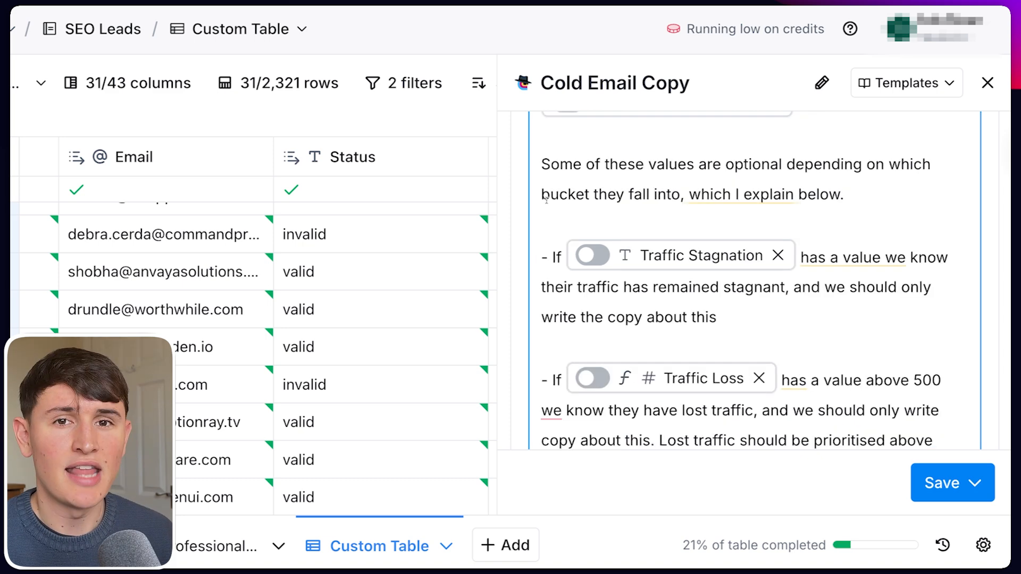
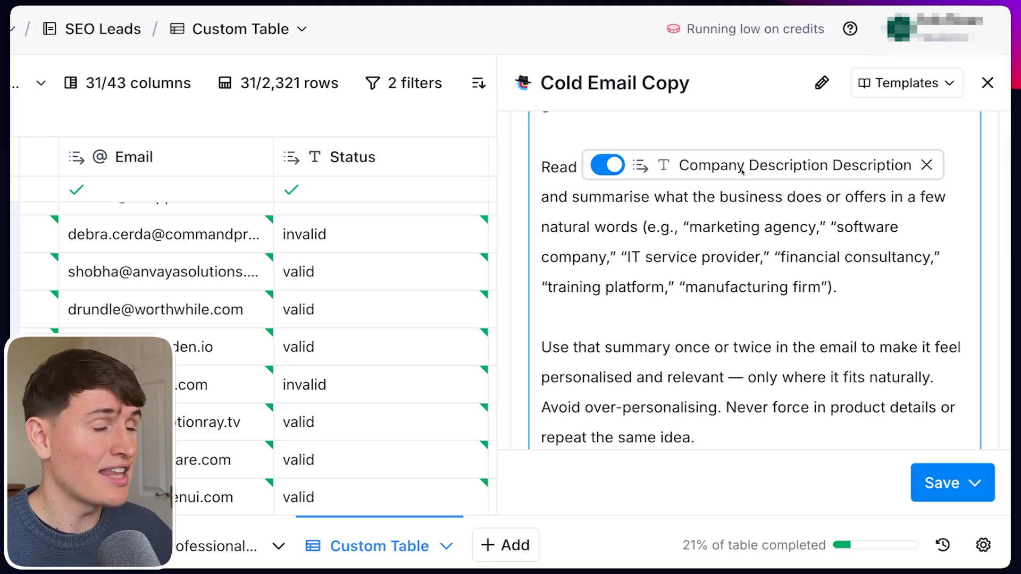
Read through the Cold Email Copy prompt, highlighting the rule that emails sound clean and human.
{"action": "mouse_move", "coordinate": [742, 170]}
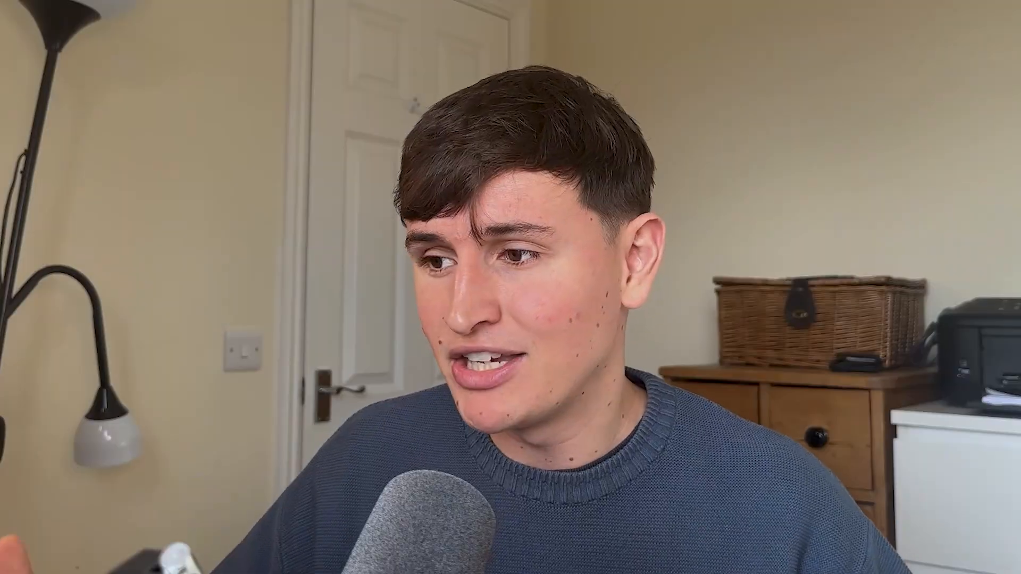
{"action": "left_click_drag", "start_coordinate": [762, 315], "coordinate": [541, 285]}
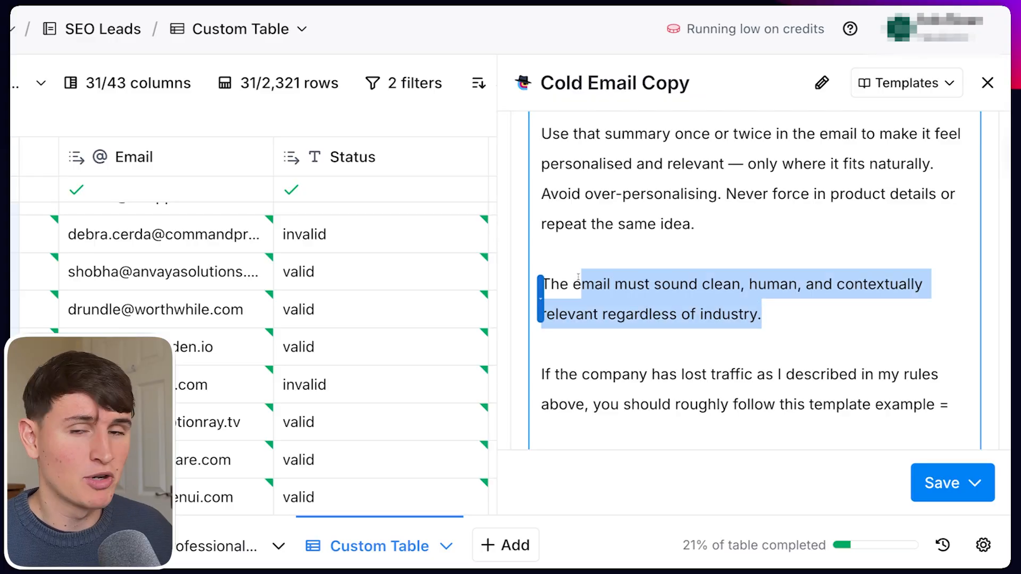
{"action": "scroll", "coordinate": [664, 272], "scroll_direction": "down", "scroll_amount": 2}
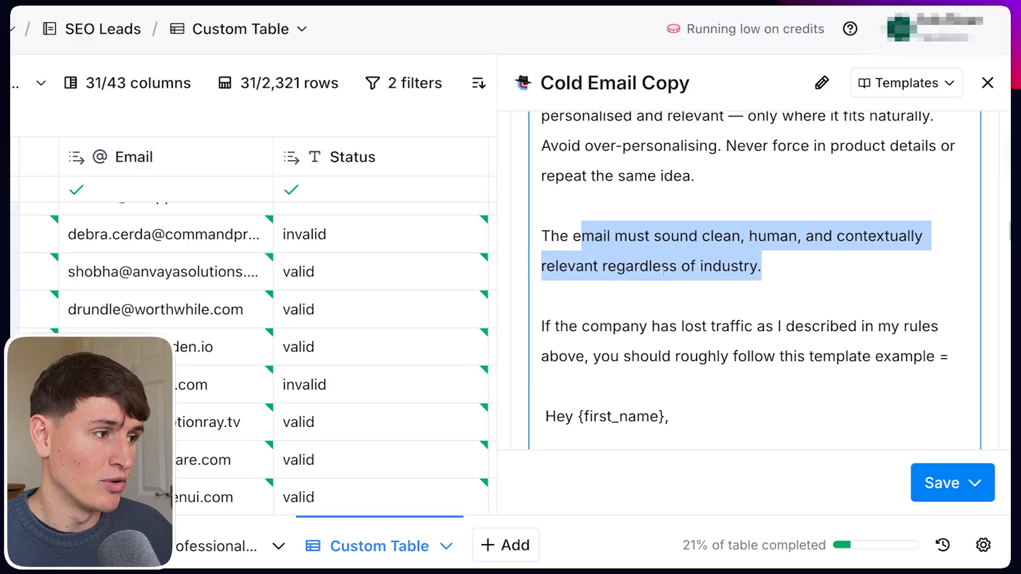
{"action": "scroll", "coordinate": [759, 355], "scroll_direction": "down", "scroll_amount": 2}
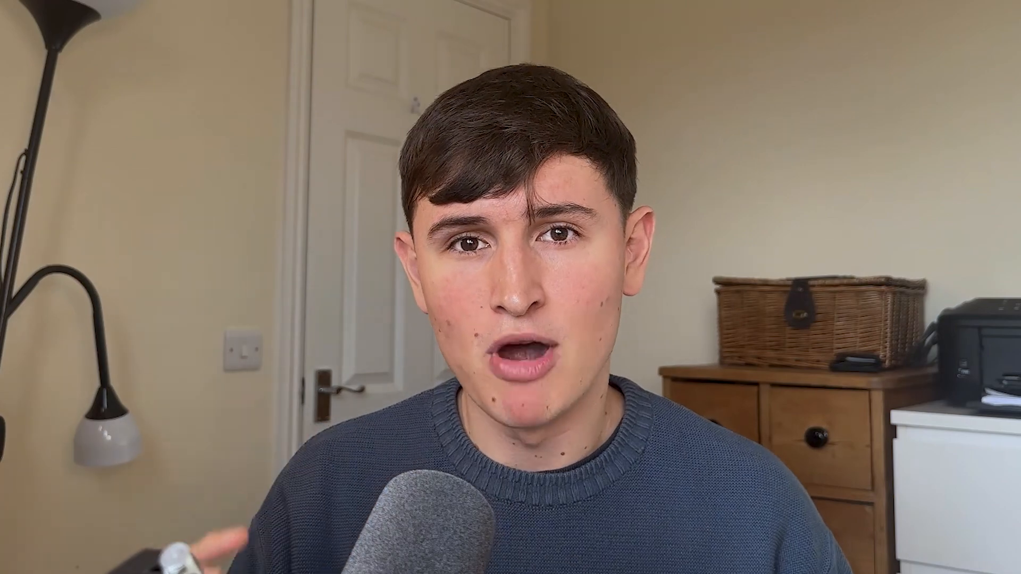
{"action": "scroll", "coordinate": [735, 236], "scroll_direction": "up", "scroll_amount": 3}
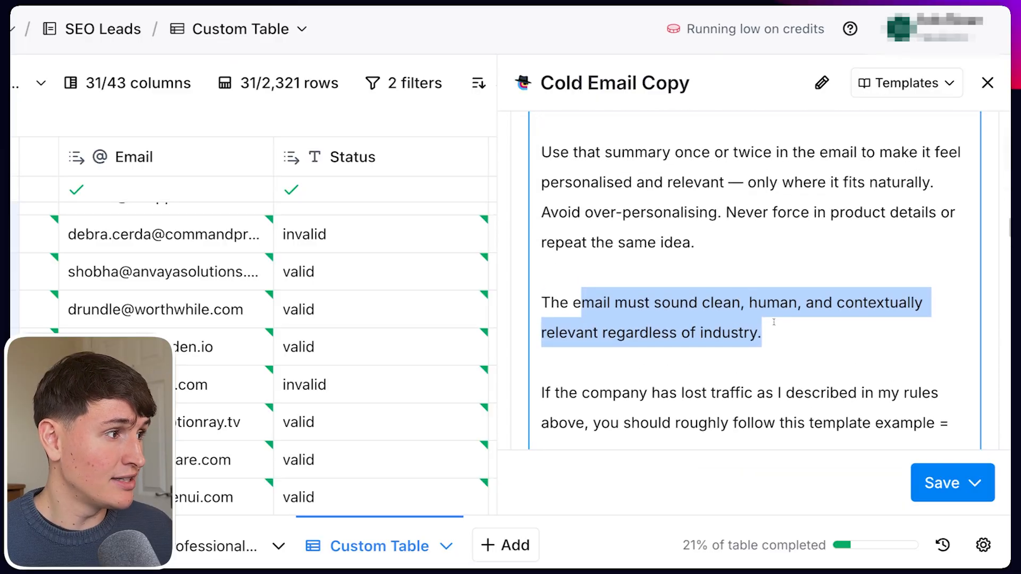
{"action": "scroll", "coordinate": [735, 236], "scroll_direction": "up", "scroll_amount": 4}
{"action": "scroll", "coordinate": [734, 236], "scroll_direction": "down", "scroll_amount": 4}
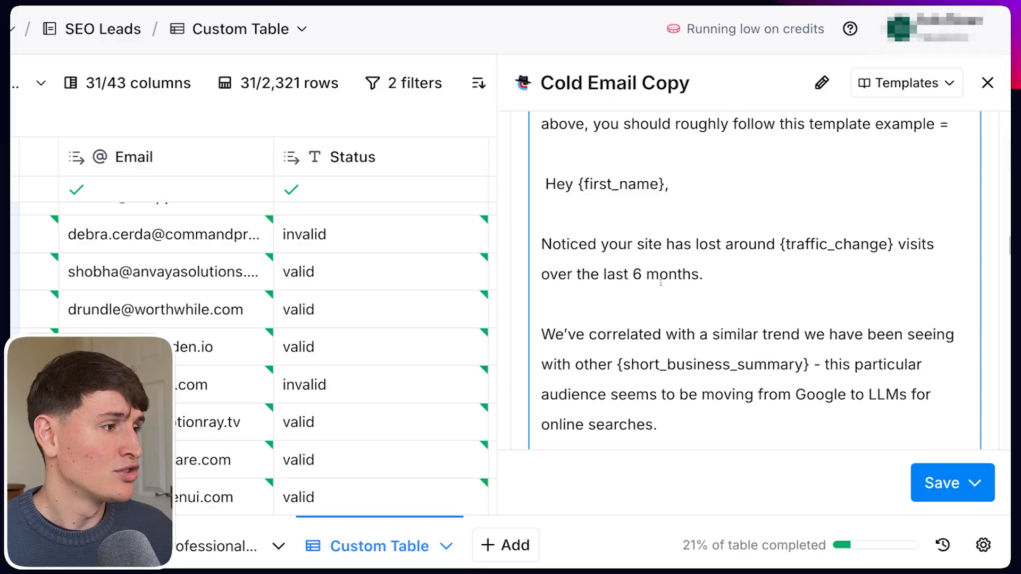
{"action": "scroll", "coordinate": [643, 275], "scroll_direction": "up", "scroll_amount": 3}
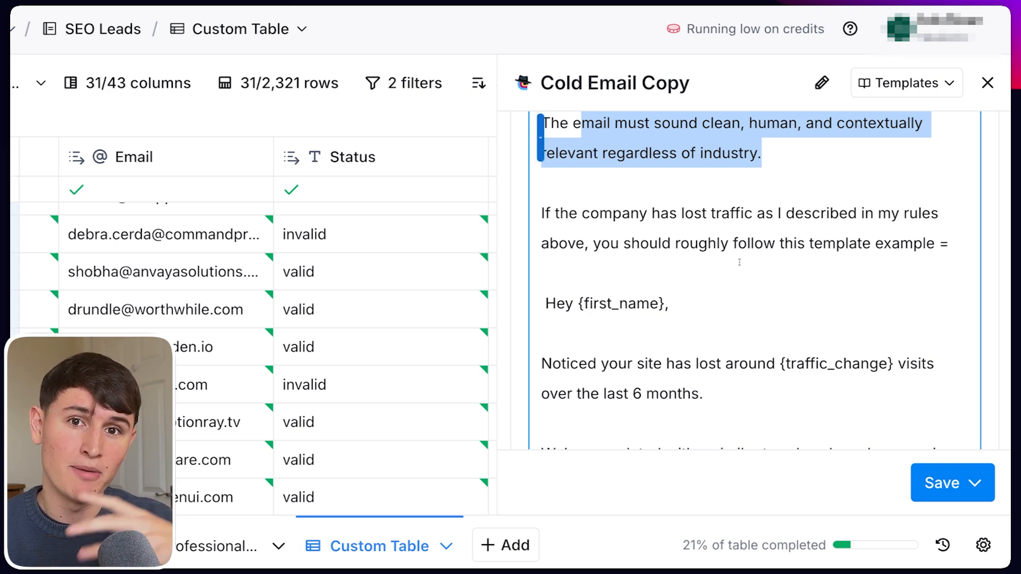
{"action": "scroll", "coordinate": [740, 262], "scroll_direction": "down", "scroll_amount": 2}
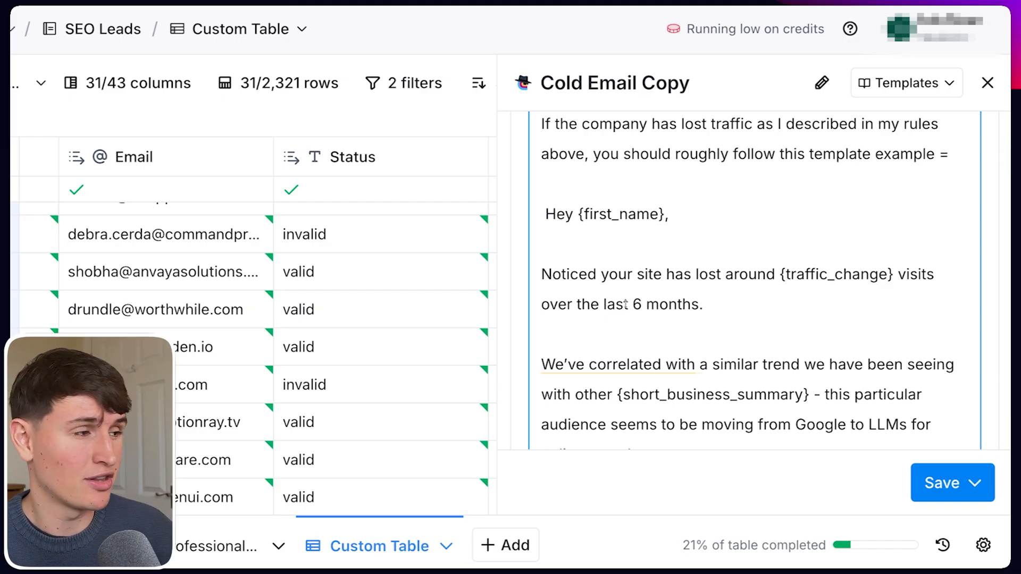
{"action": "left_click_drag", "start_coordinate": [752, 311], "coordinate": [608, 274]}
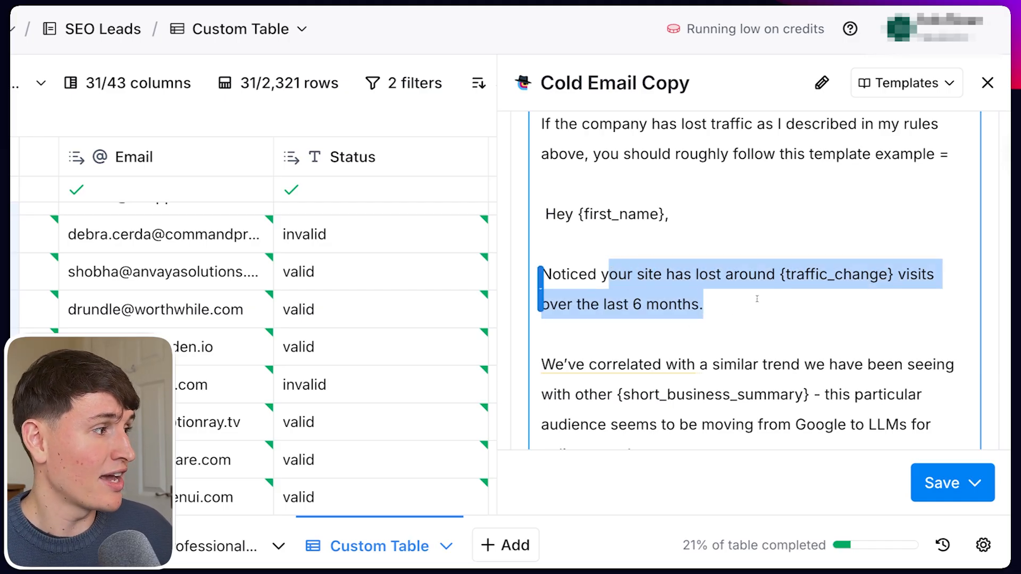
{"action": "scroll", "coordinate": [899, 296], "scroll_direction": "down", "scroll_amount": 2}
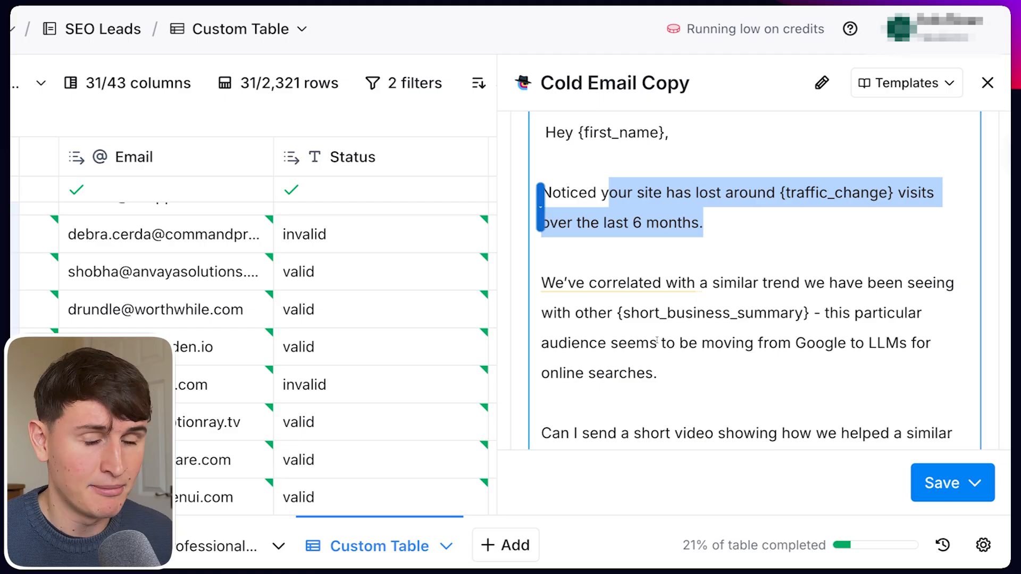
{"action": "scroll", "coordinate": [548, 372], "scroll_direction": "down", "scroll_amount": 3}
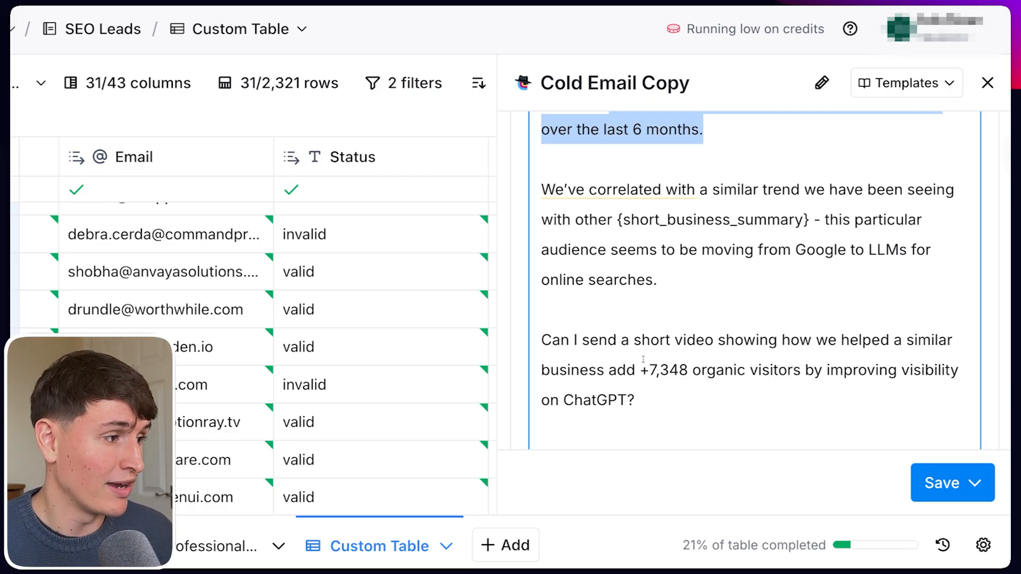
{"action": "left_click_drag", "start_coordinate": [649, 371], "coordinate": [805, 371]}
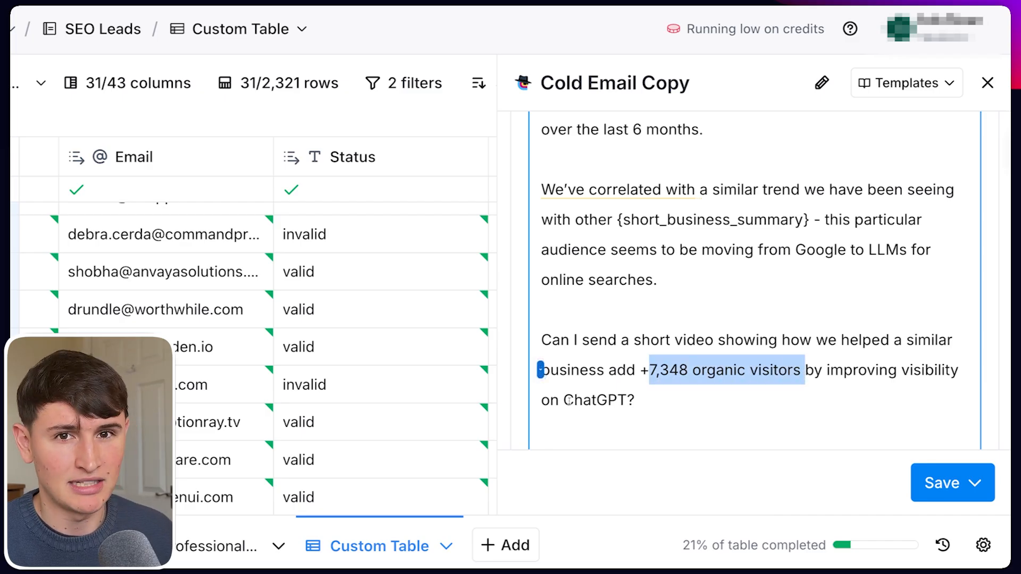
{"action": "scroll", "coordinate": [570, 401], "scroll_direction": "up", "scroll_amount": 2}
{"action": "left_click_drag", "start_coordinate": [704, 208], "coordinate": [566, 182]}
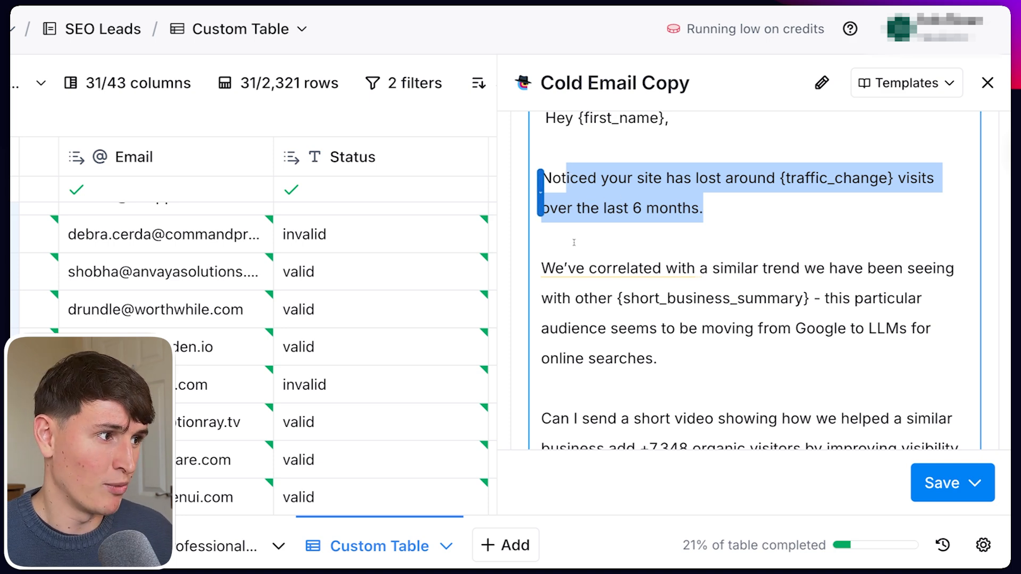
{"action": "left_click_drag", "start_coordinate": [542, 269], "coordinate": [781, 330]}
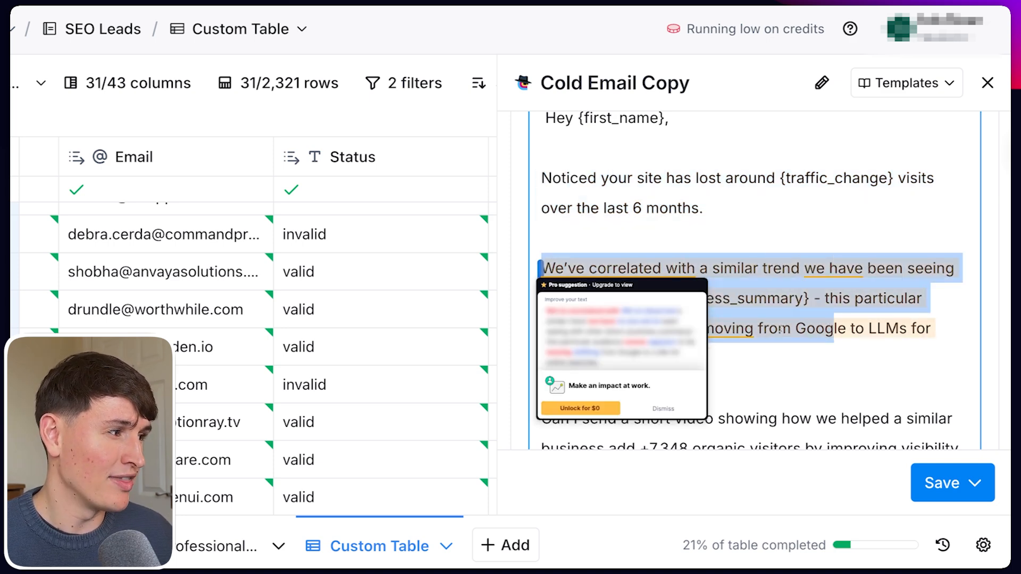
{"action": "scroll", "coordinate": [780, 330], "scroll_direction": "down", "scroll_amount": 1}
{"action": "scroll", "coordinate": [657, 372], "scroll_direction": "down", "scroll_amount": 2}
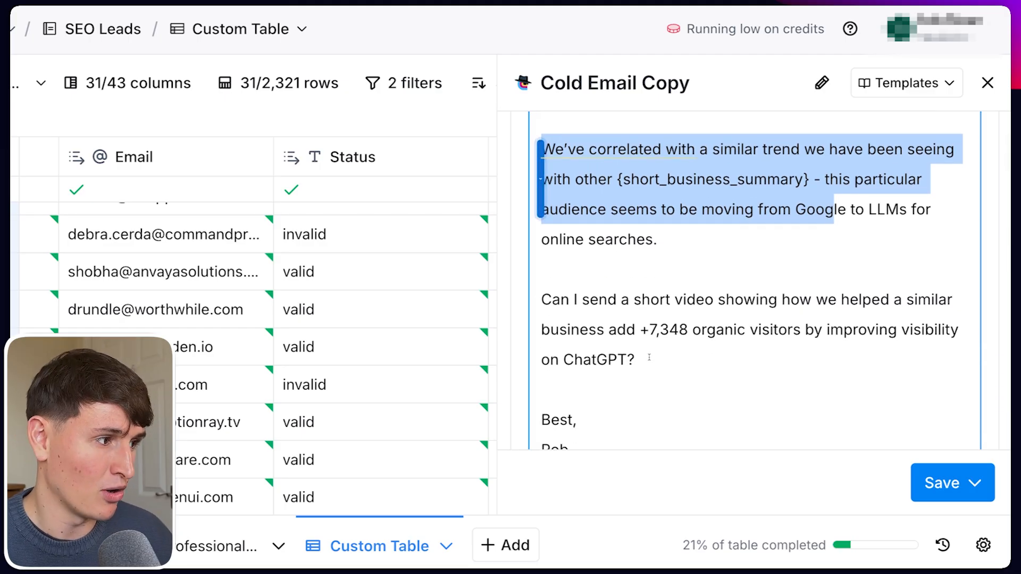
{"action": "scroll", "coordinate": [644, 335], "scroll_direction": "up", "scroll_amount": 3}
{"action": "scroll", "coordinate": [638, 315], "scroll_direction": "down", "scroll_amount": 10}
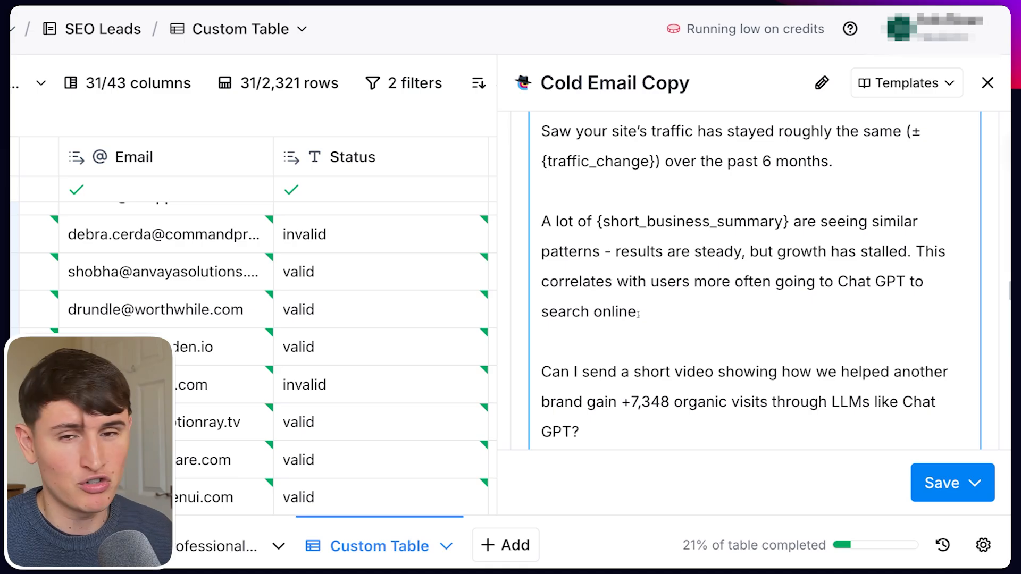
Review the remaining templates and output rules, highlighting the rule to keep emails under 80 words.
{"action": "scroll", "coordinate": [638, 315], "scroll_direction": "up", "scroll_amount": 2}
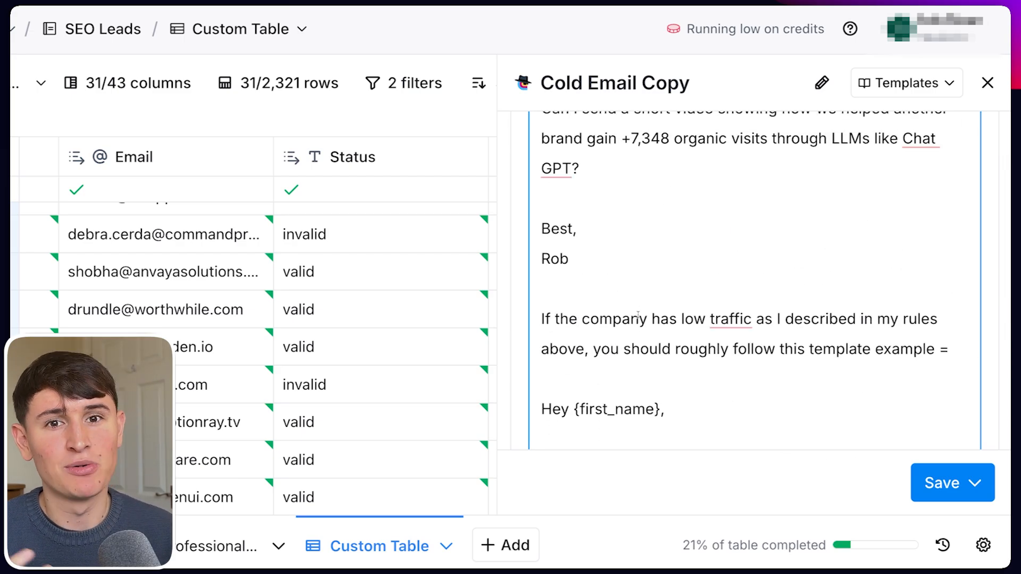
{"action": "scroll", "coordinate": [638, 315], "scroll_direction": "down", "scroll_amount": 10}
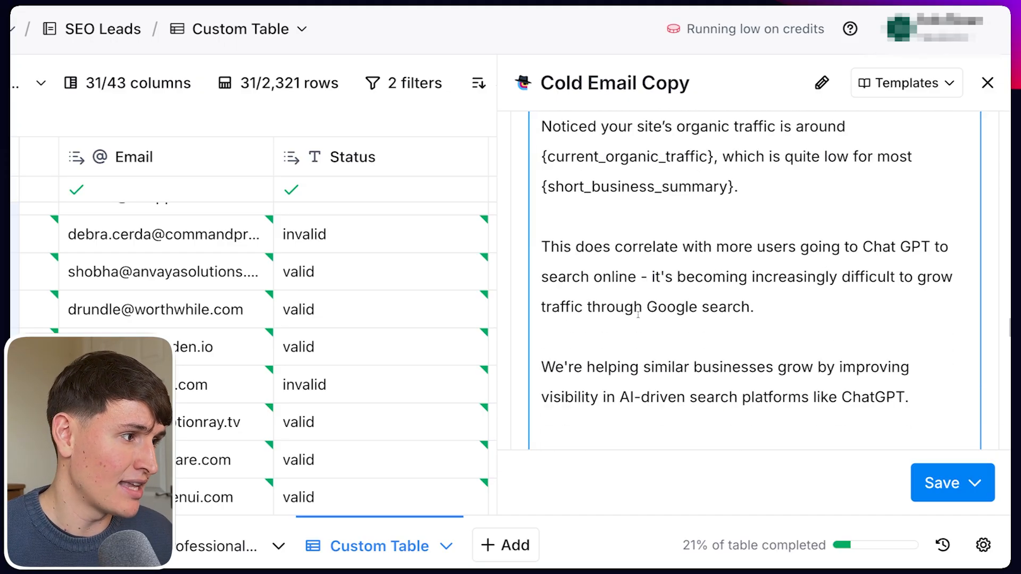
{"action": "scroll", "coordinate": [638, 315], "scroll_direction": "down", "scroll_amount": 5}
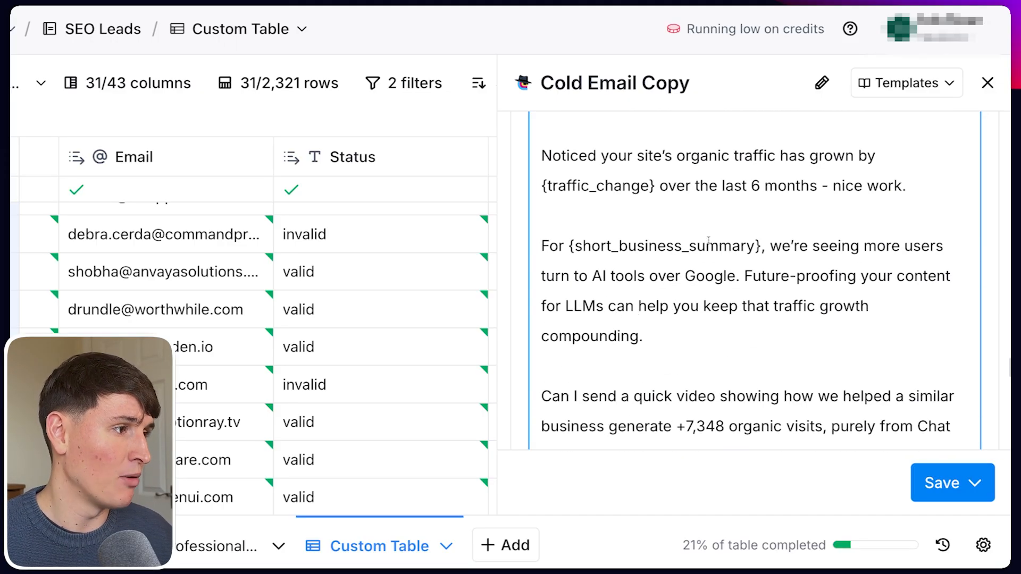
{"action": "scroll", "coordinate": [708, 241], "scroll_direction": "up", "scroll_amount": 1}
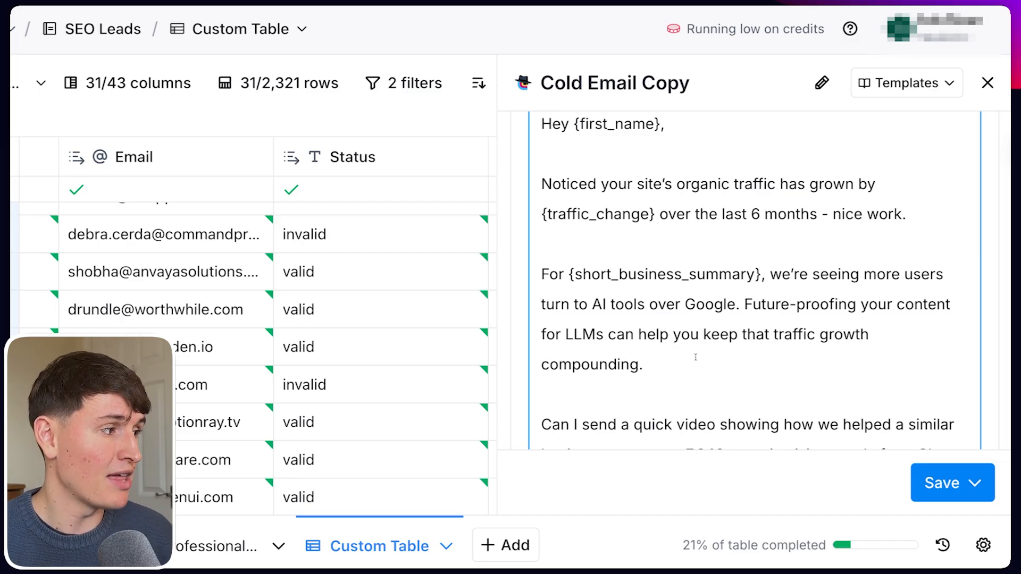
{"action": "scroll", "coordinate": [633, 375], "scroll_direction": "down", "scroll_amount": 2}
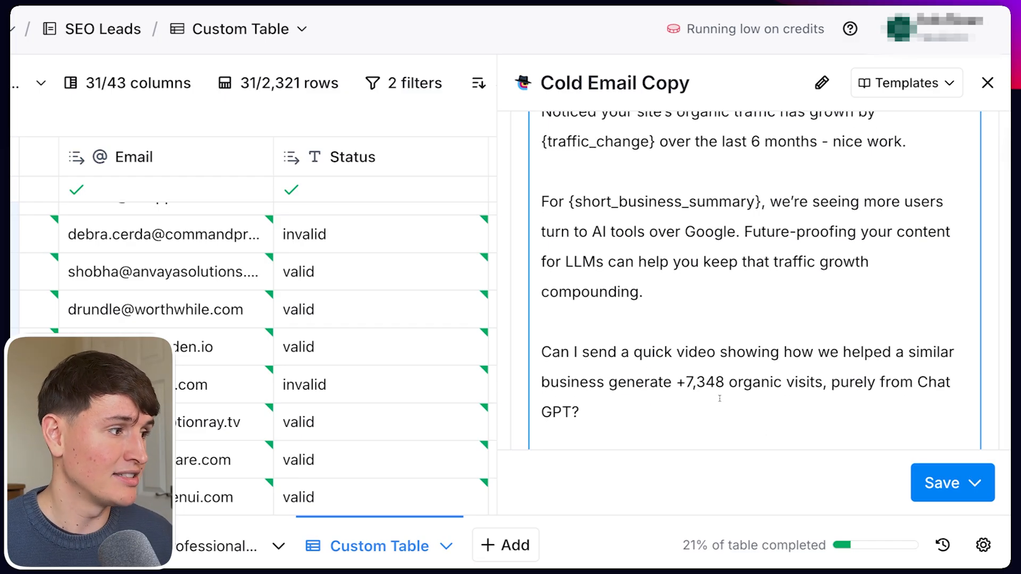
{"action": "scroll", "coordinate": [651, 379], "scroll_direction": "down", "scroll_amount": 5}
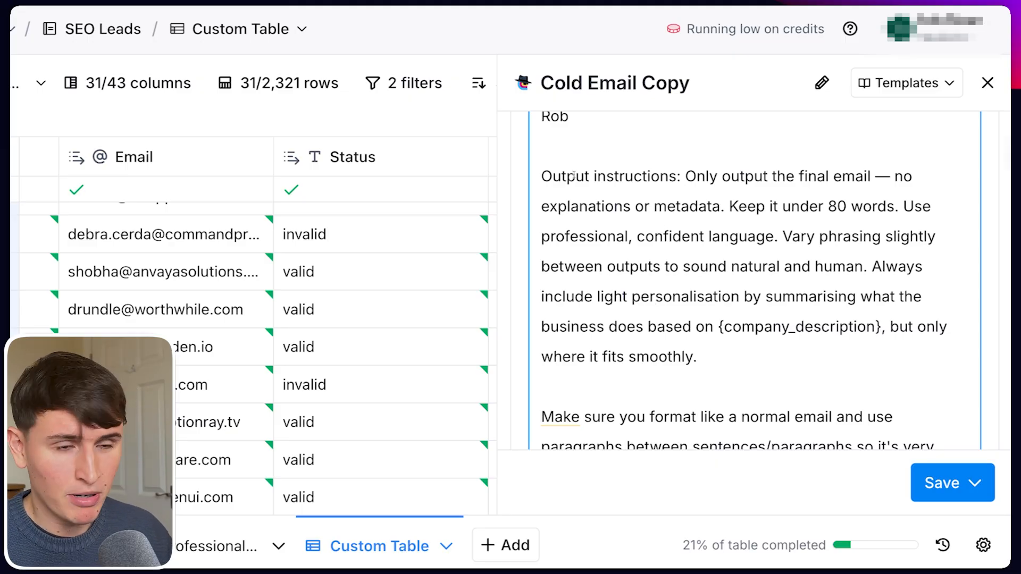
{"action": "left_click_drag", "start_coordinate": [730, 207], "coordinate": [886, 208]}
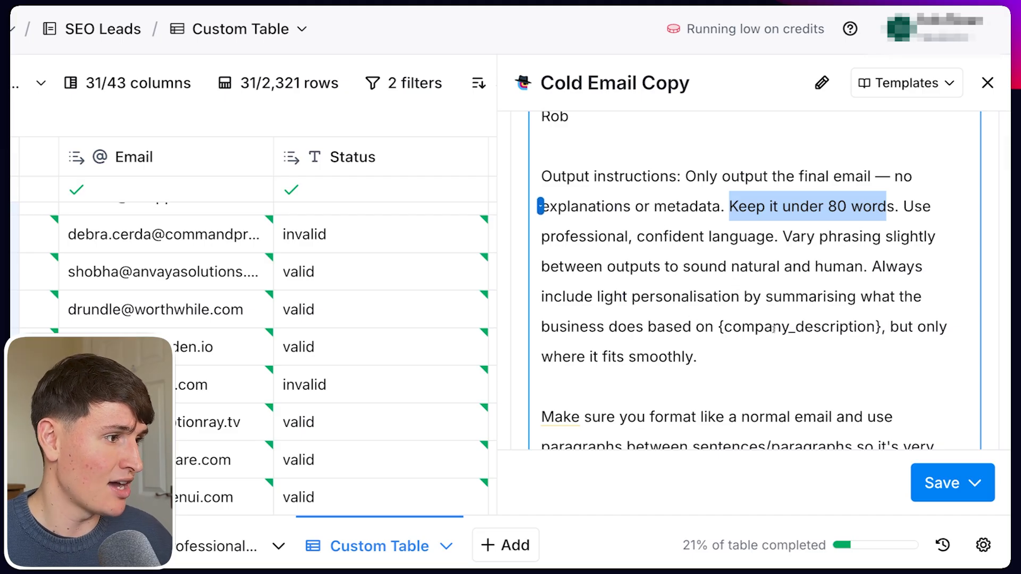
{"action": "scroll", "coordinate": [608, 371], "scroll_direction": "down", "scroll_amount": 3}
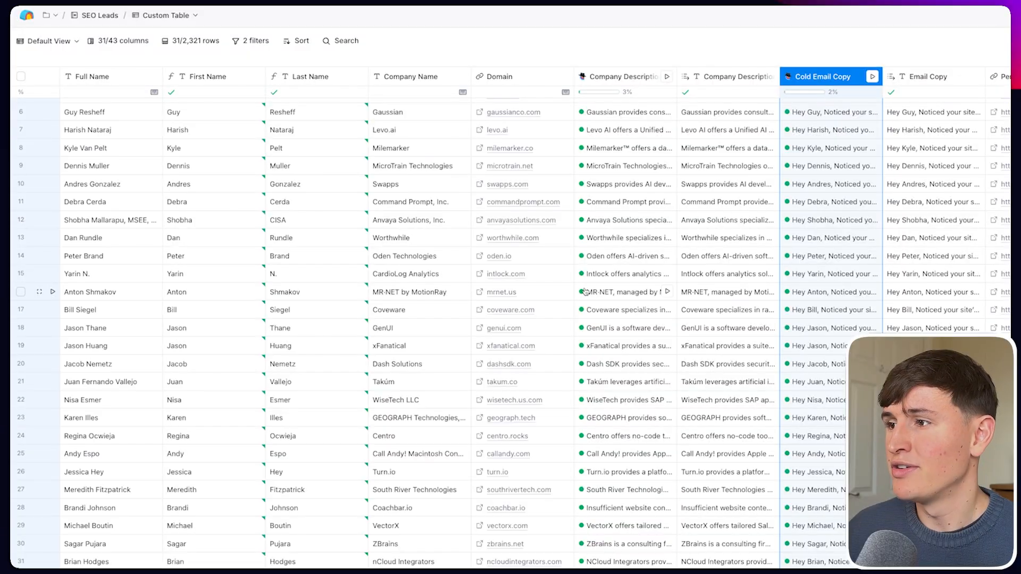
{"action": "scroll", "coordinate": [513, 303], "scroll_direction": "right", "scroll_amount": 8}
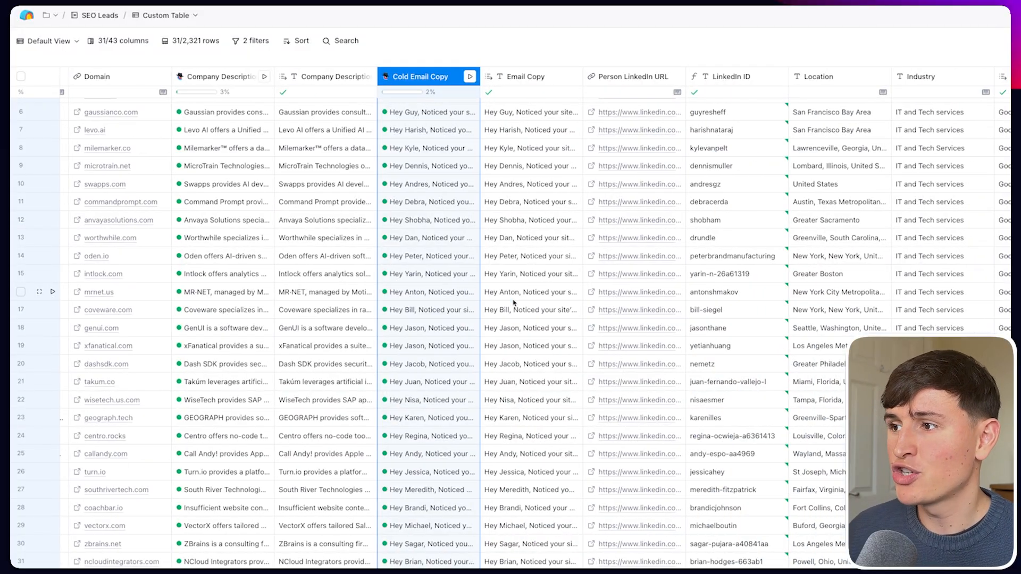
Expand and read row 6's generated Email Copy.
{"action": "double_click", "coordinate": [515, 112]}
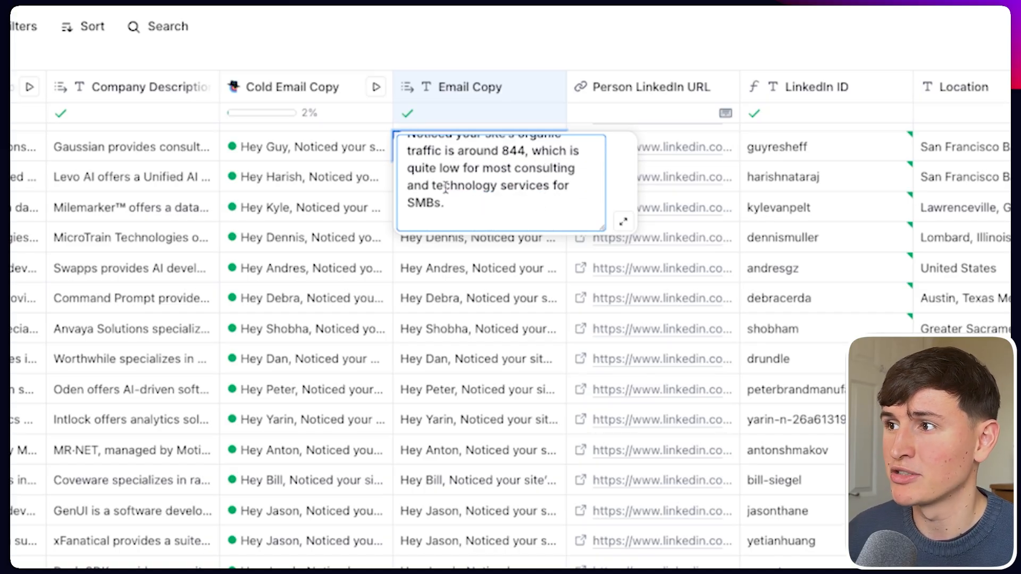
{"action": "scroll", "coordinate": [485, 200], "scroll_direction": "down", "scroll_amount": 3}
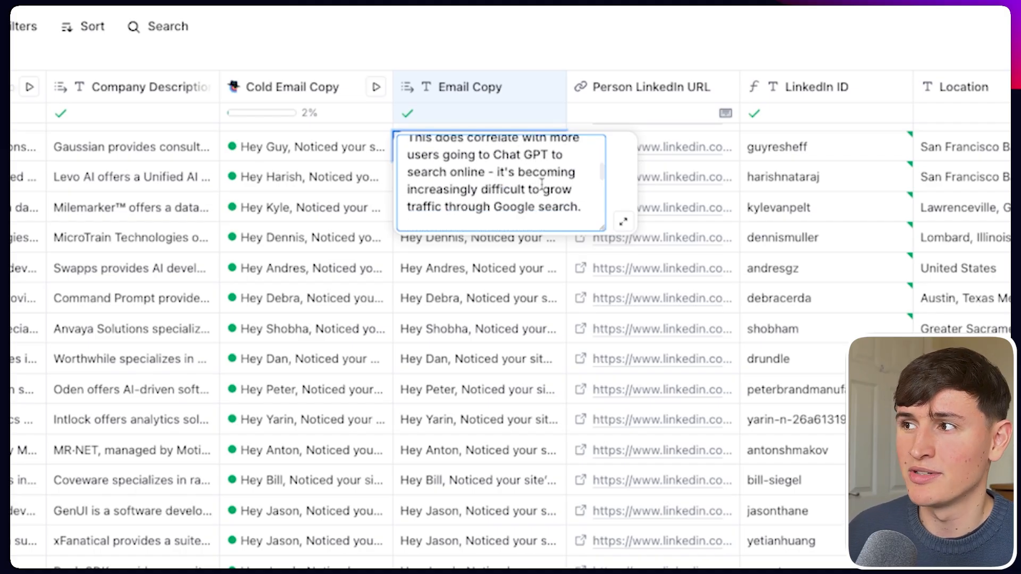
{"action": "scroll", "coordinate": [540, 187], "scroll_direction": "down", "scroll_amount": 2}
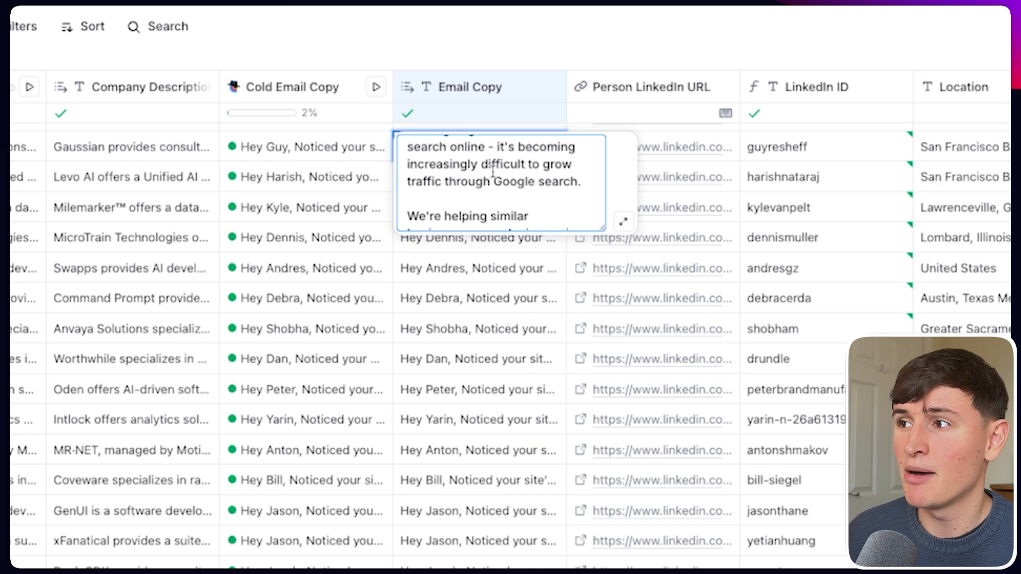
{"action": "scroll", "coordinate": [494, 175], "scroll_direction": "down", "scroll_amount": 3}
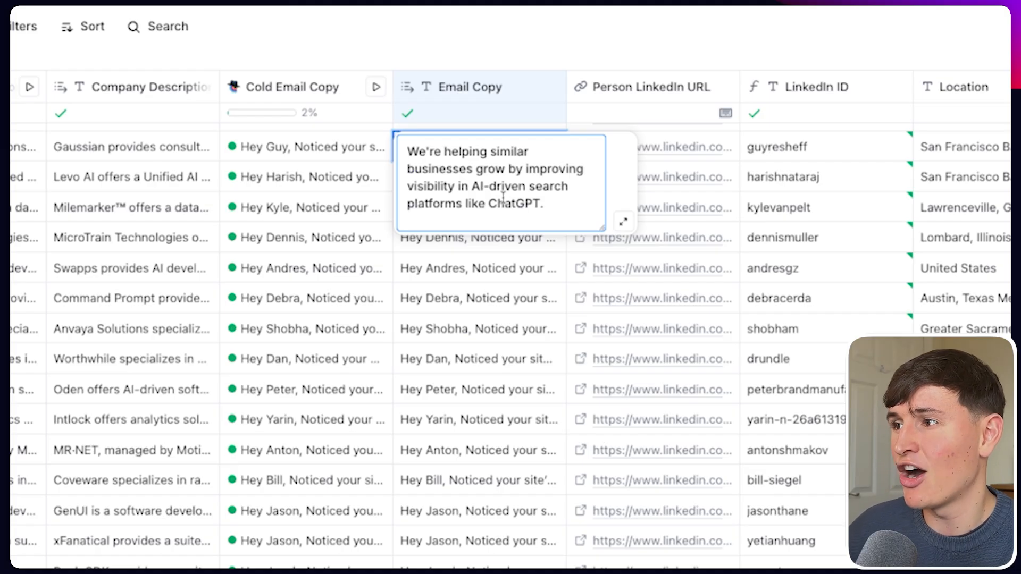
{"action": "scroll", "coordinate": [503, 197], "scroll_direction": "down", "scroll_amount": 2}
{"action": "scroll", "coordinate": [503, 196], "scroll_direction": "down", "scroll_amount": 2}
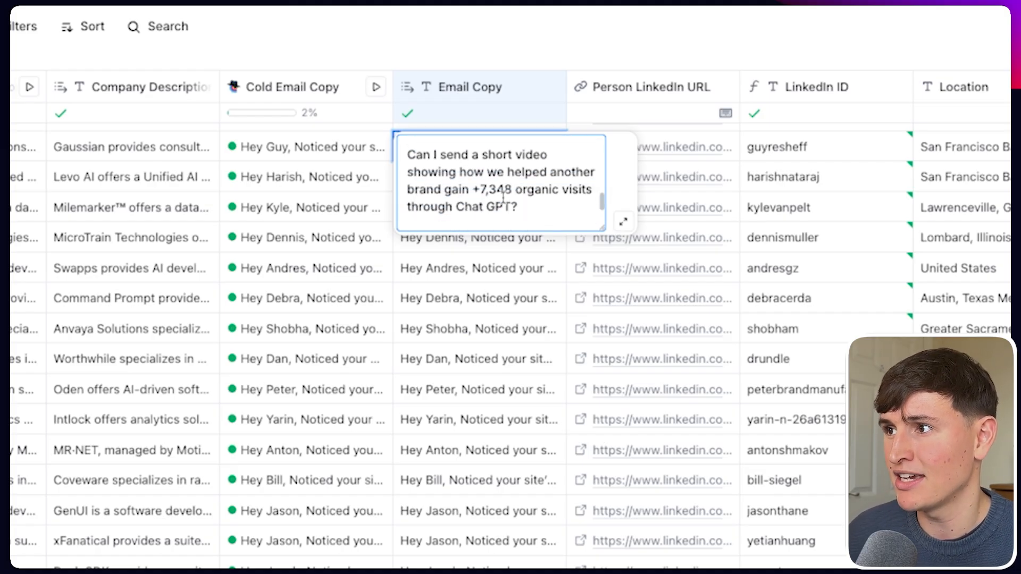
{"action": "left_click_drag", "start_coordinate": [519, 208], "coordinate": [442, 172]}
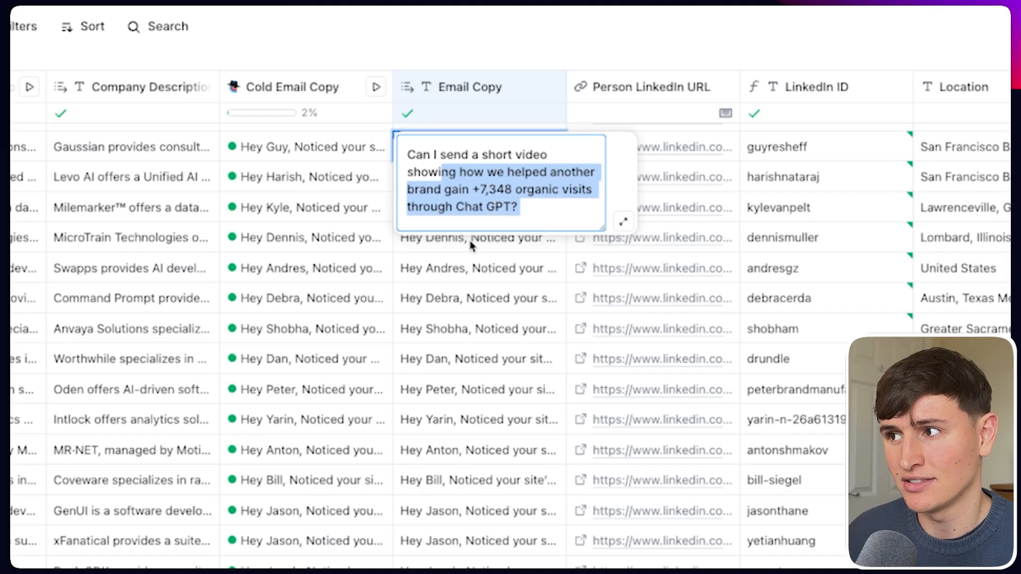
{"action": "scroll", "coordinate": [468, 250], "scroll_direction": "down", "scroll_amount": 5}
Switch to the Oden lead's full Email Copy and read through it.
{"action": "left_click", "coordinate": [458, 266]}
{"action": "left_click", "coordinate": [463, 263]}
{"action": "scroll", "coordinate": [480, 309], "scroll_direction": "down", "scroll_amount": 1}
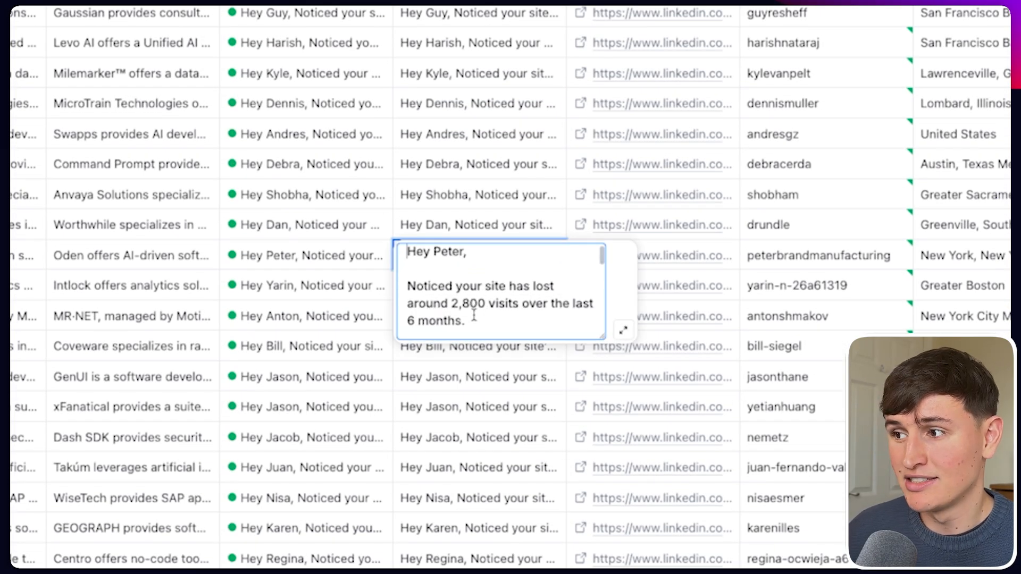
{"action": "scroll", "coordinate": [477, 316], "scroll_direction": "down", "scroll_amount": 2}
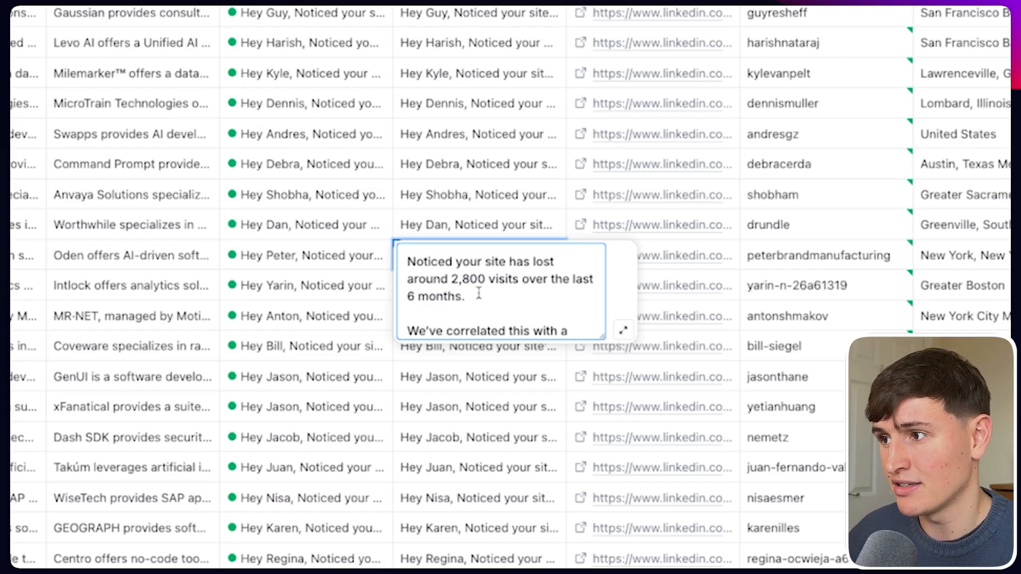
{"action": "scroll", "coordinate": [479, 293], "scroll_direction": "down", "scroll_amount": 5}
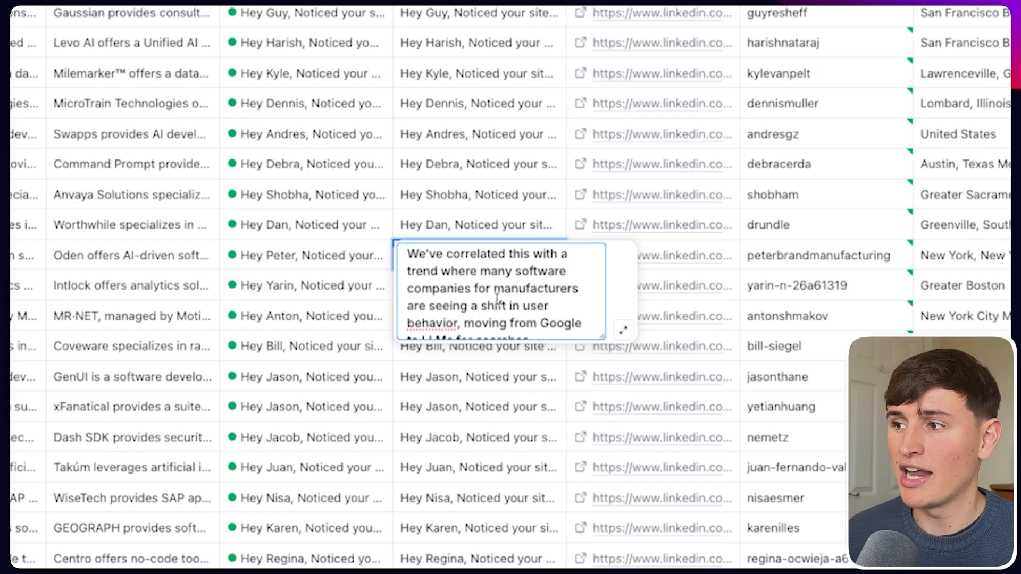
{"action": "scroll", "coordinate": [496, 300], "scroll_direction": "down", "scroll_amount": 2}
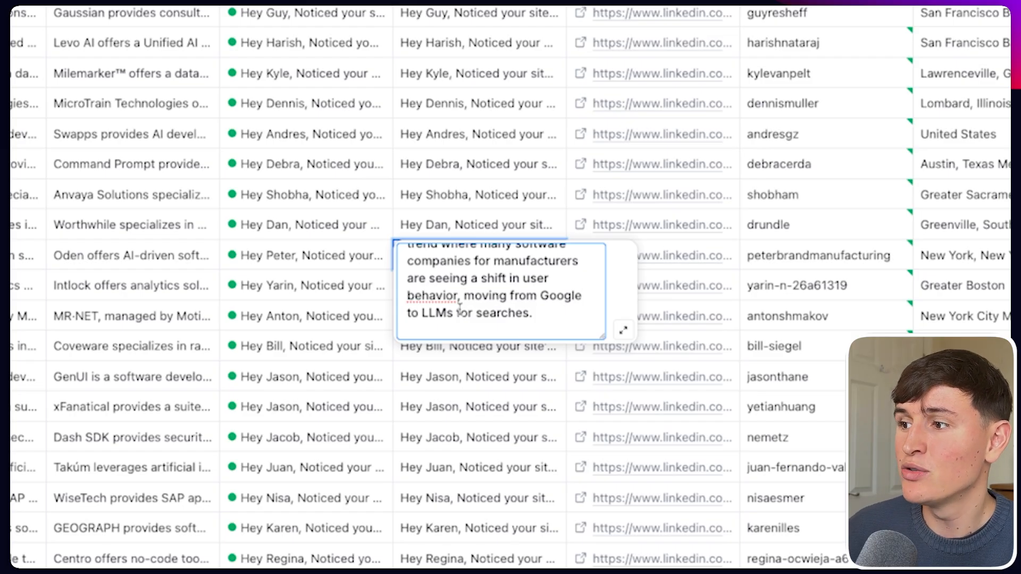
{"action": "scroll", "coordinate": [460, 307], "scroll_direction": "down", "scroll_amount": 3}
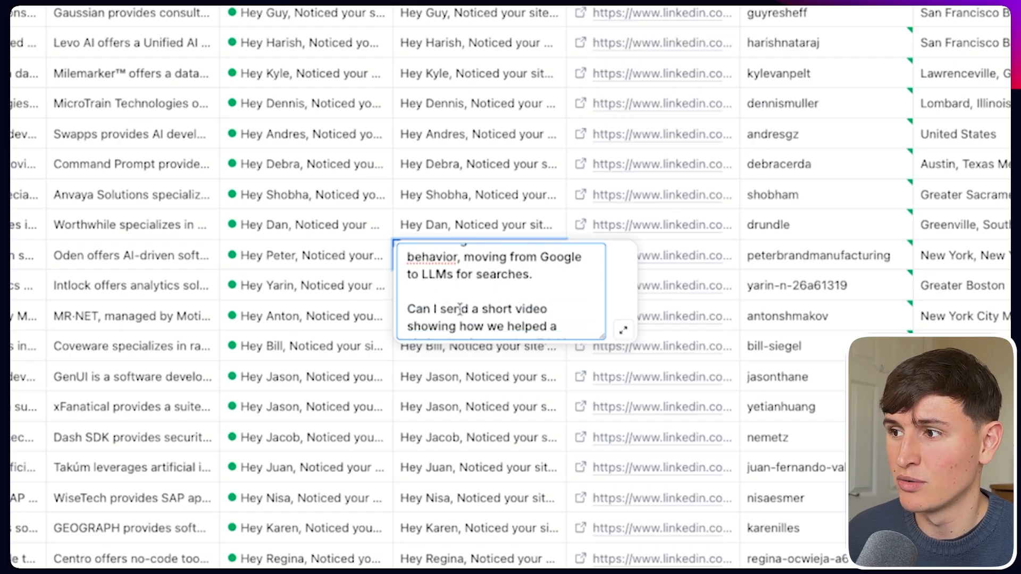
{"action": "scroll", "coordinate": [459, 308], "scroll_direction": "down", "scroll_amount": 4}
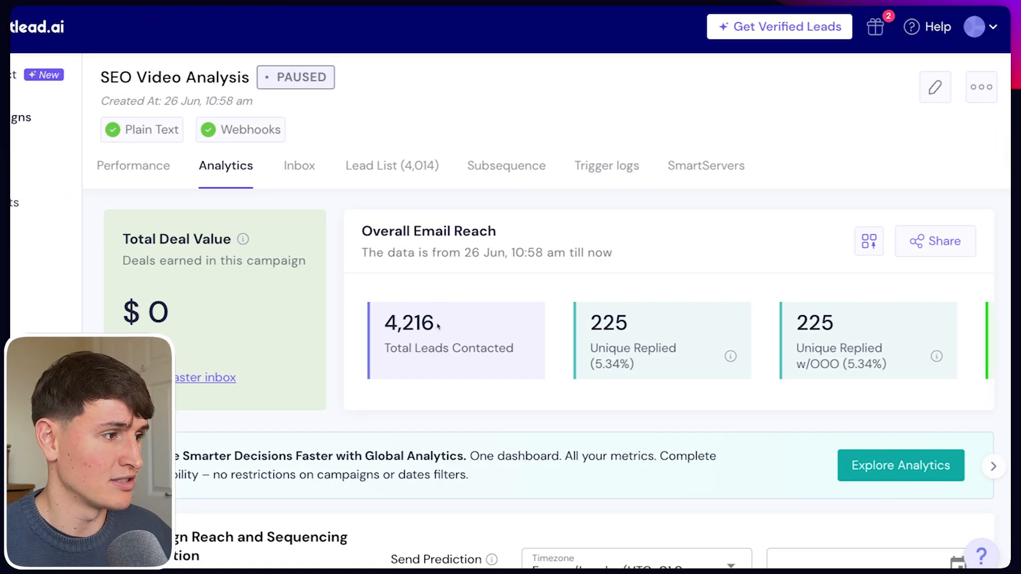
Note the 51 unique positive replies figure, then move to the campaign's Import Leads step.
{"action": "scroll", "coordinate": [452, 326], "scroll_direction": "right", "scroll_amount": 2}
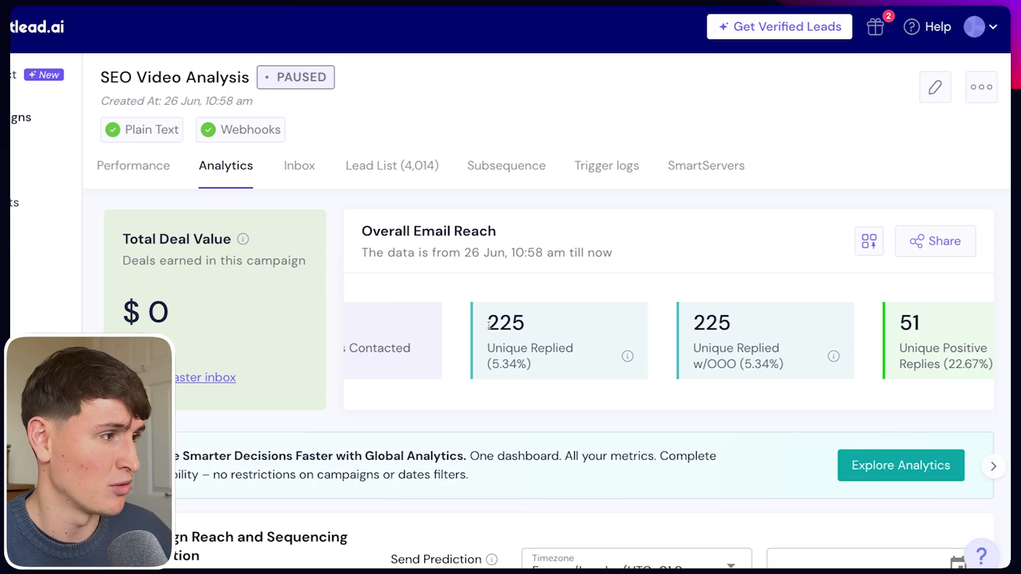
{"action": "scroll", "coordinate": [601, 330], "scroll_direction": "right", "scroll_amount": 2}
{"action": "double_click", "coordinate": [839, 336]}
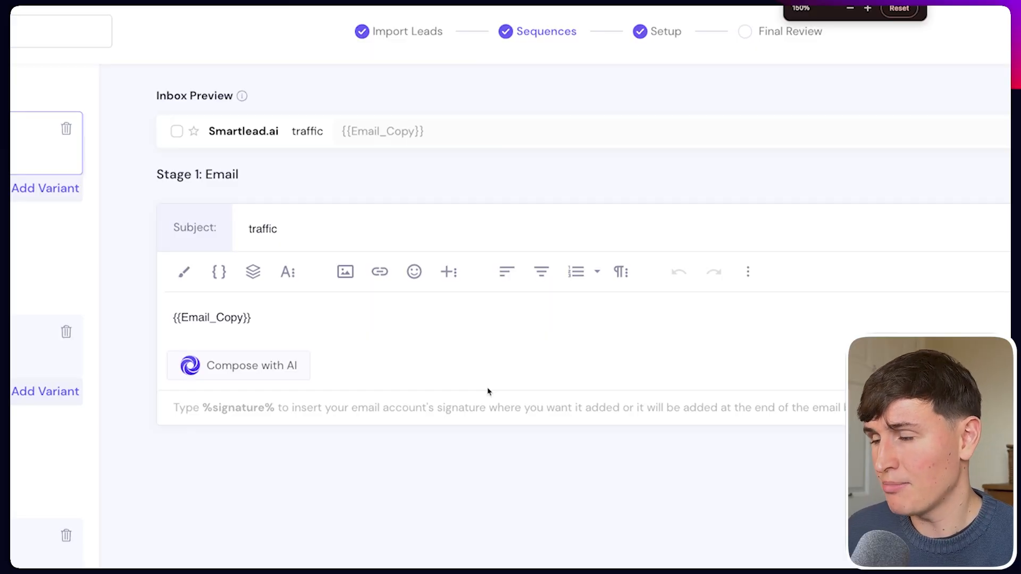
{"action": "left_click", "coordinate": [415, 31]}
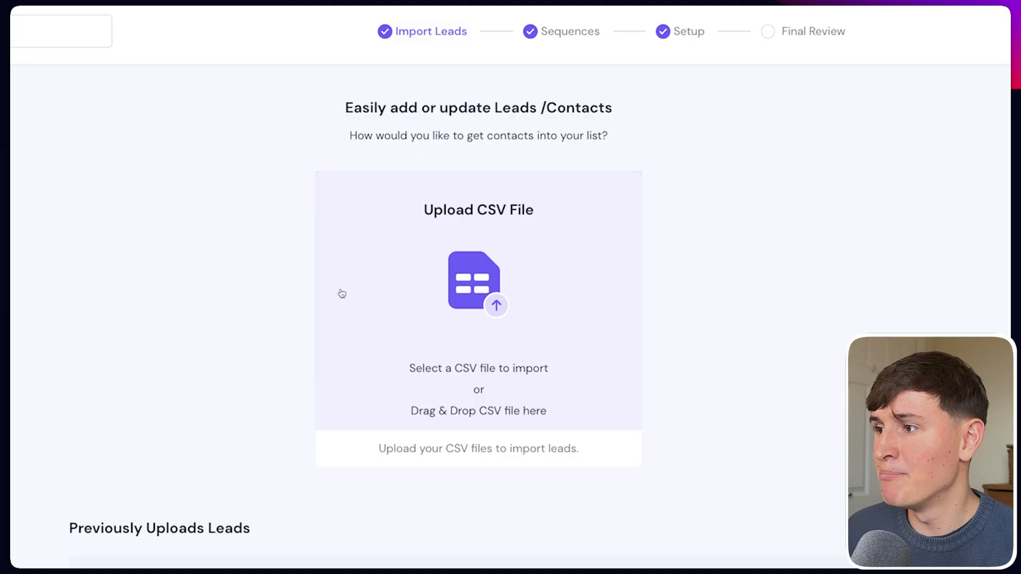
Upload the Clay CSV and clear the First Name, Last Name, Company Name and Cold Email Copy mappings.
{"action": "left_click", "coordinate": [471, 296]}
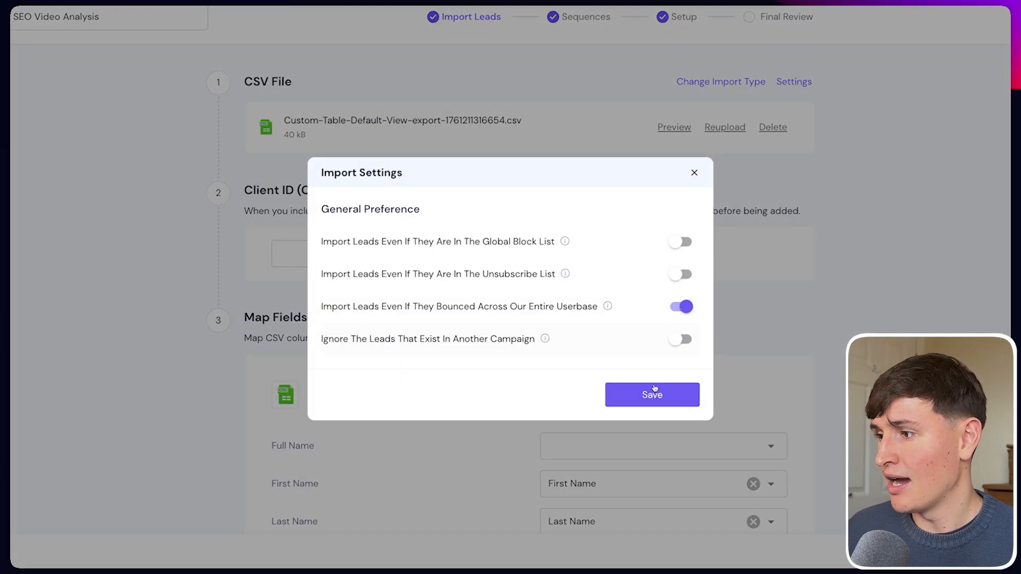
{"action": "left_click", "coordinate": [653, 394]}
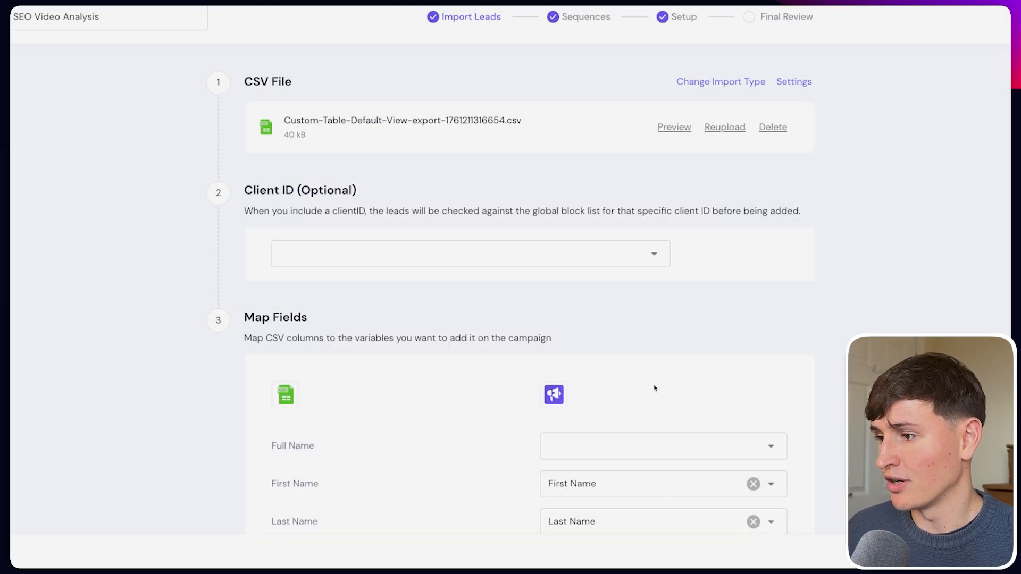
{"action": "scroll", "coordinate": [654, 387], "scroll_direction": "down", "scroll_amount": 6}
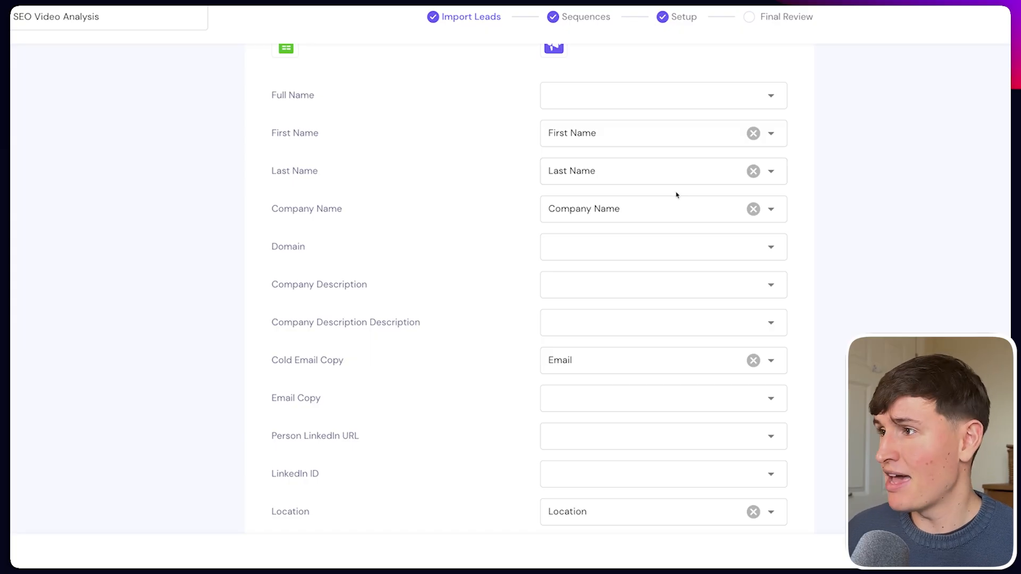
{"action": "left_click", "coordinate": [754, 133]}
{"action": "left_click", "coordinate": [754, 171]}
{"action": "left_click", "coordinate": [753, 209]}
{"action": "scroll", "coordinate": [607, 287], "scroll_direction": "down", "scroll_amount": 2}
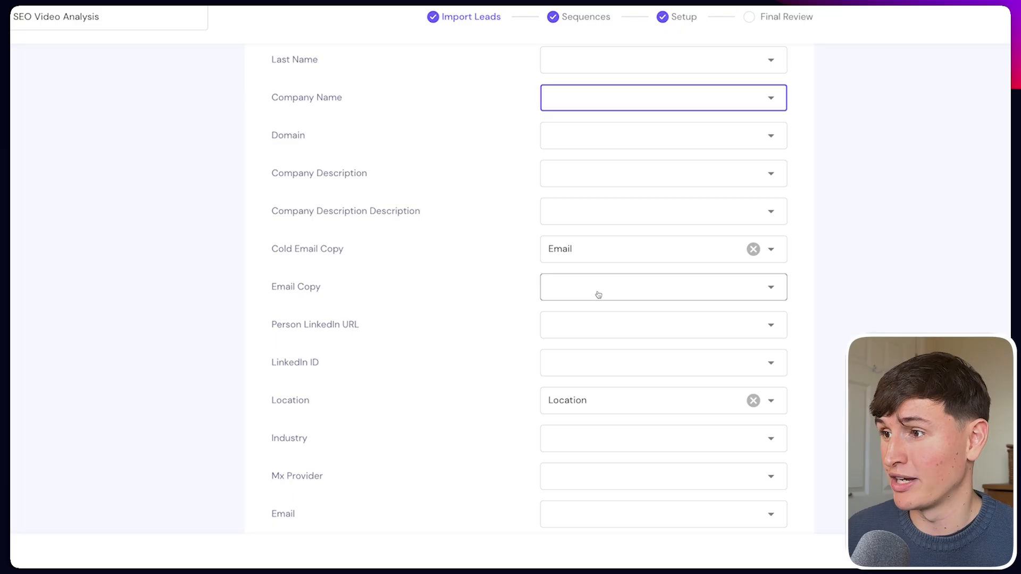
{"action": "left_click", "coordinate": [753, 249]}
Map Email Copy to a custom field and Final Validated Email to Email, import, and download the 8 rejected leads.
{"action": "left_click", "coordinate": [643, 282]}
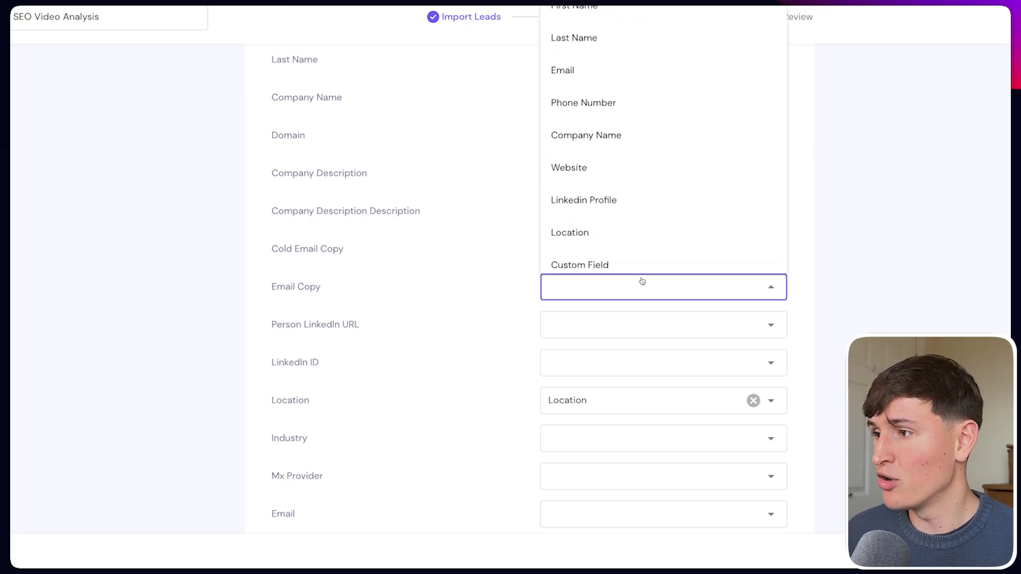
{"action": "left_click", "coordinate": [607, 265]}
{"action": "scroll", "coordinate": [606, 287], "scroll_direction": "down", "scroll_amount": 2}
{"action": "left_click", "coordinate": [753, 269]}
{"action": "scroll", "coordinate": [605, 341], "scroll_direction": "down", "scroll_amount": 1}
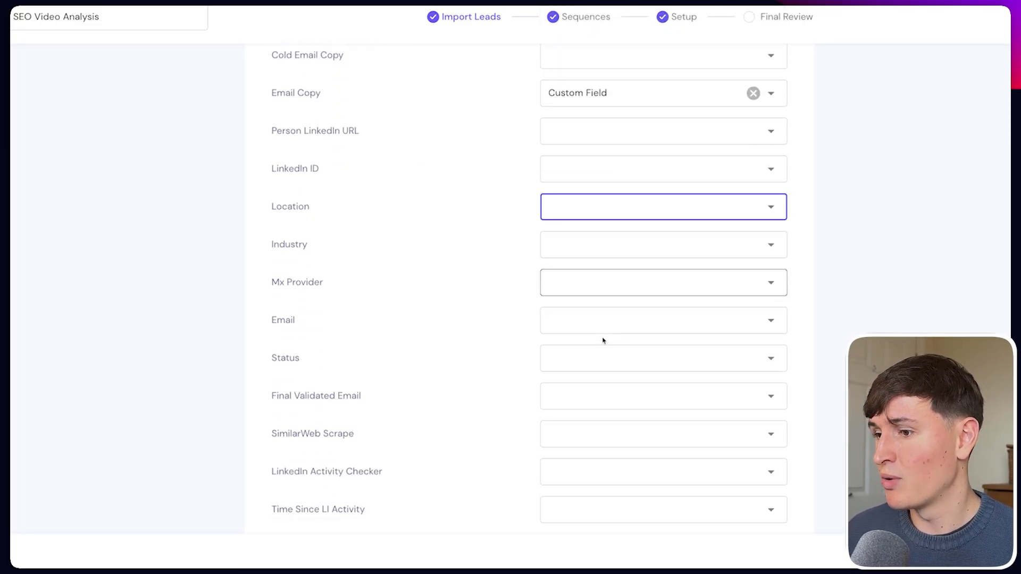
{"action": "left_click", "coordinate": [606, 389]}
{"action": "left_click", "coordinate": [600, 150]}
{"action": "scroll", "coordinate": [519, 403], "scroll_direction": "down", "scroll_amount": 6}
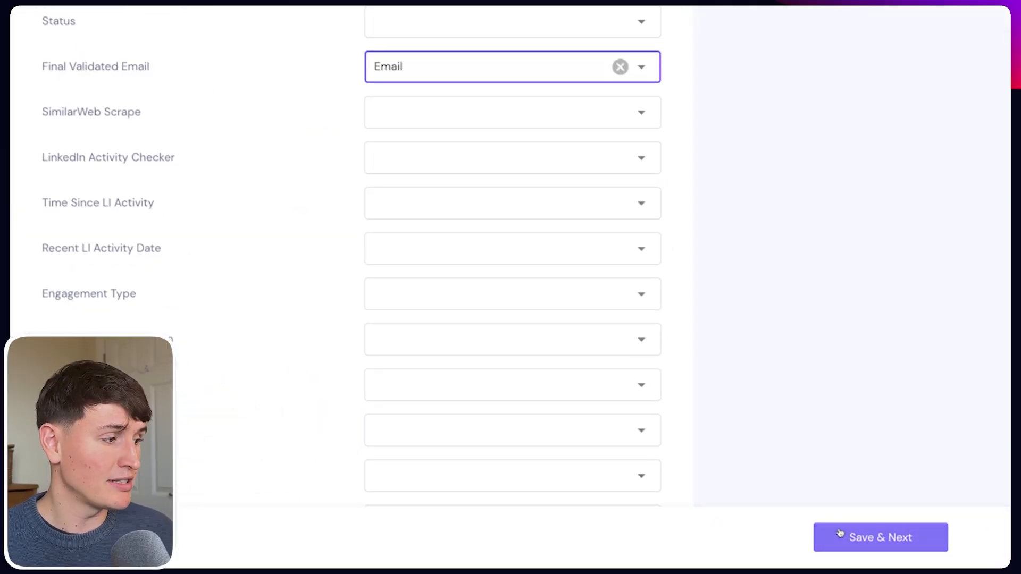
{"action": "left_click", "coordinate": [841, 536]}
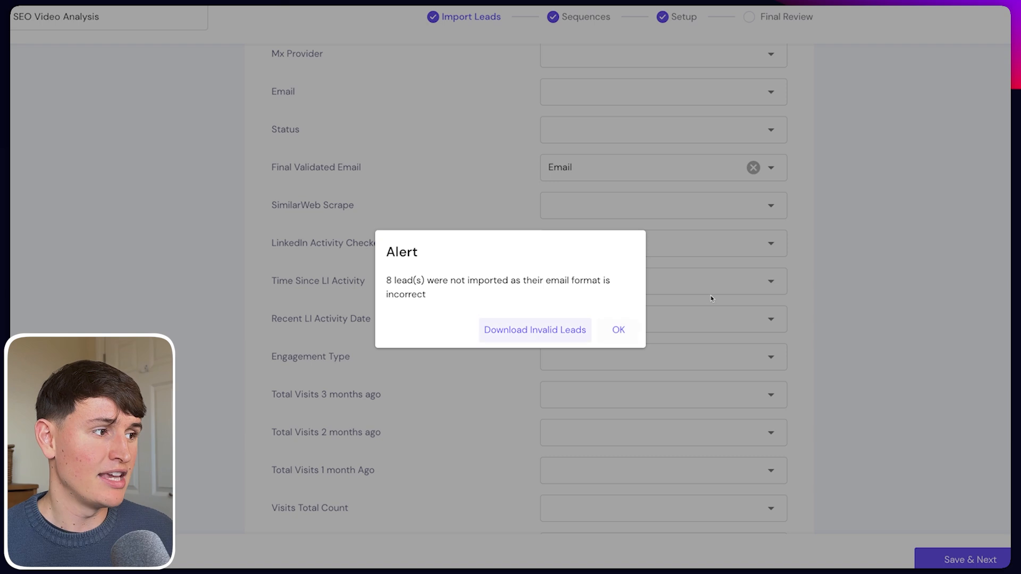
{"action": "left_click", "coordinate": [534, 327]}
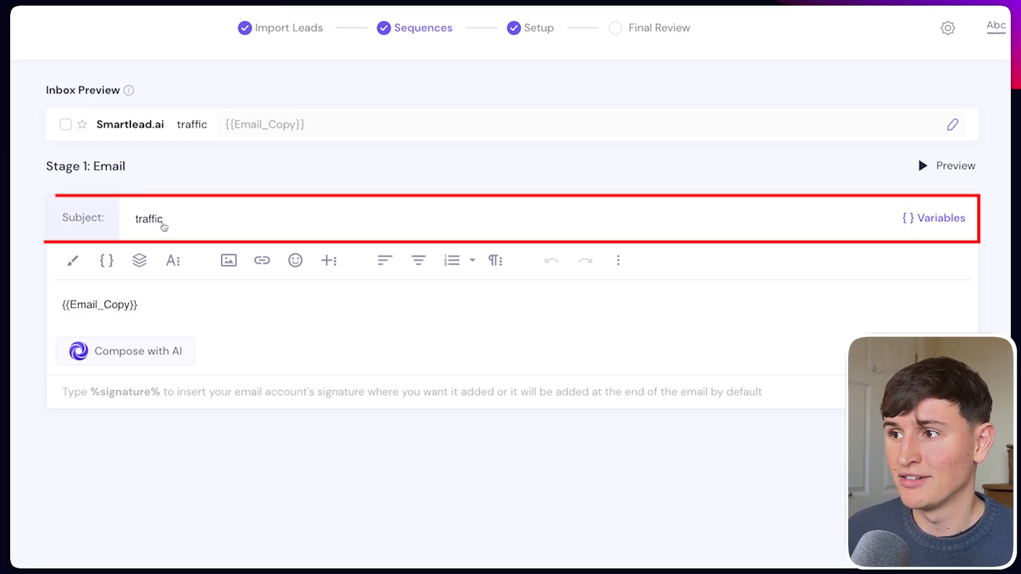
Check the email body's {{Email_Copy}} variable under the subject 'traffic'.
{"action": "left_click_drag", "start_coordinate": [149, 305], "coordinate": [64, 303]}
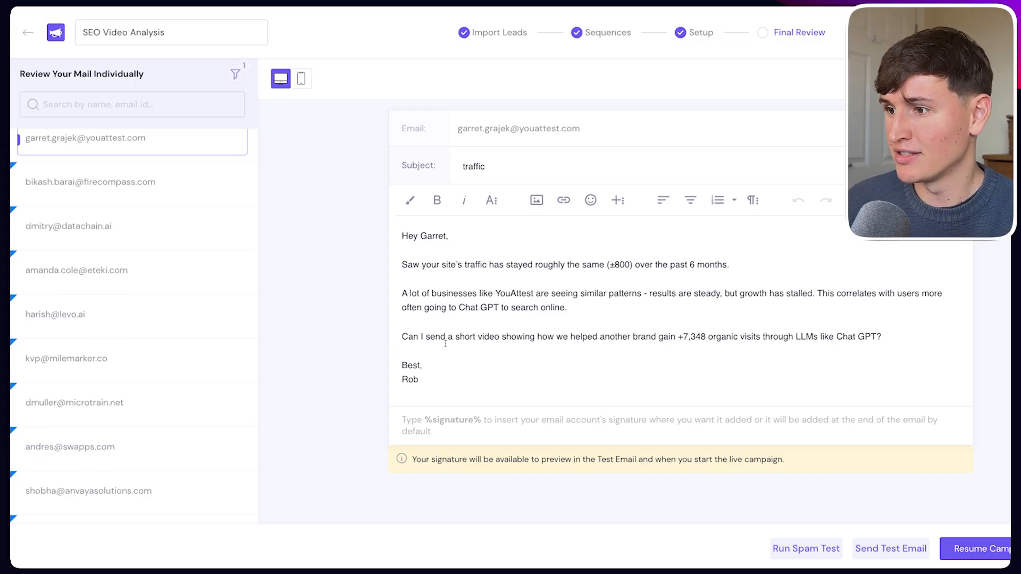
Preview several leads' personalised emails, including the Worthwhile lead's, in the final review.
{"action": "key", "text": "ctrl+a"}
{"action": "scroll", "coordinate": [109, 368], "scroll_direction": "down", "scroll_amount": 2}
{"action": "scroll", "coordinate": [110, 368], "scroll_direction": "up", "scroll_amount": 1}
{"action": "left_click", "coordinate": [110, 366]}
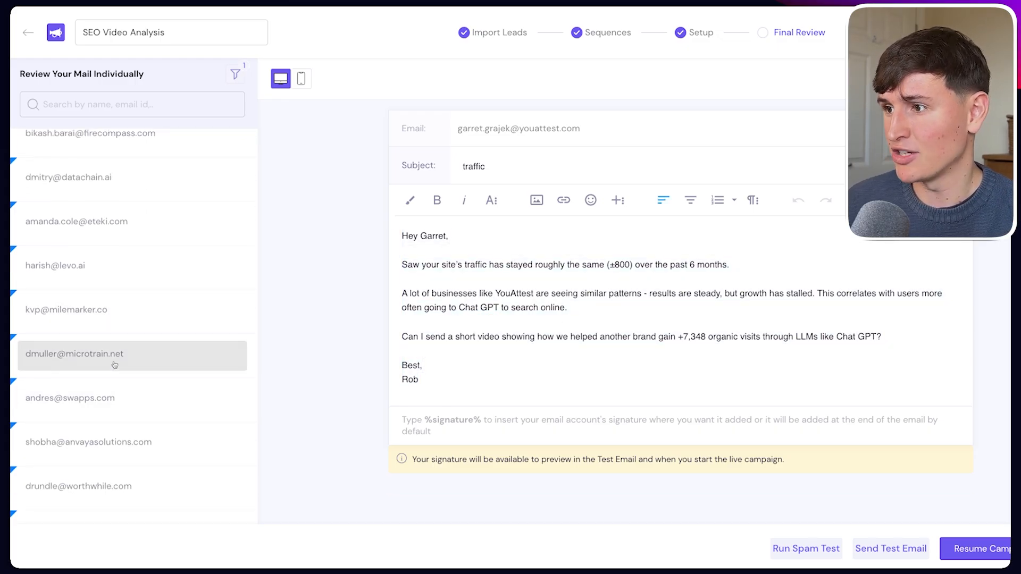
{"action": "scroll", "coordinate": [108, 415], "scroll_direction": "down", "scroll_amount": 3}
{"action": "left_click", "coordinate": [107, 415]}
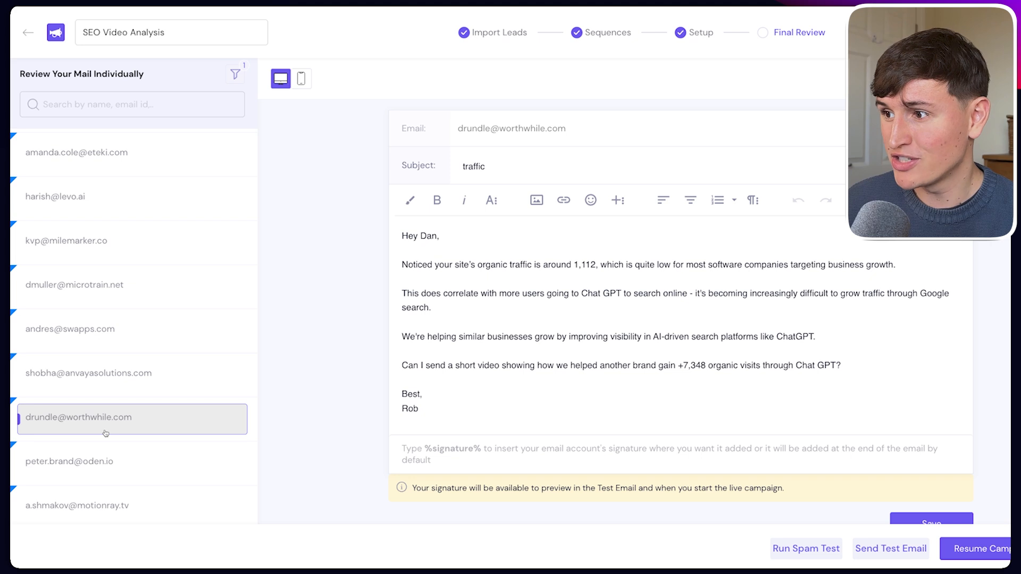
{"action": "scroll", "coordinate": [105, 434], "scroll_direction": "down", "scroll_amount": 1}
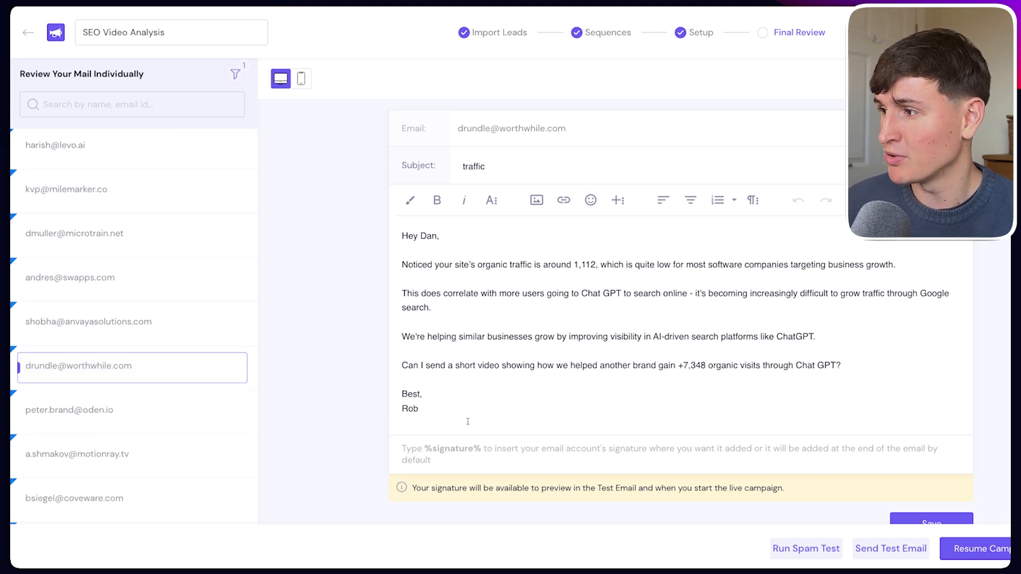
{"action": "left_click_drag", "start_coordinate": [439, 408], "coordinate": [400, 234]}
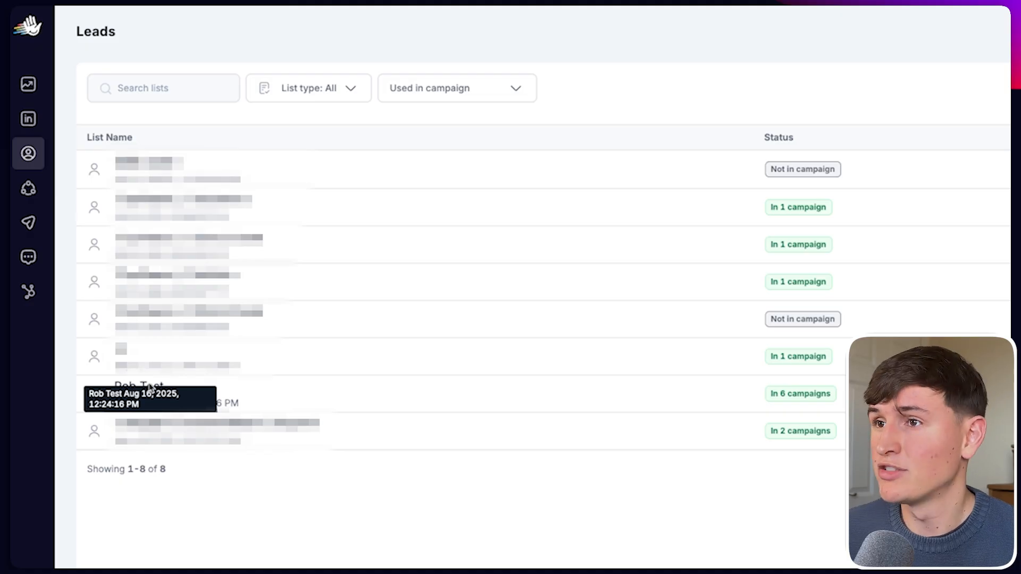
Start a CSV lead import and upload the exported Clay file.
{"action": "left_click", "coordinate": [928, 103]}
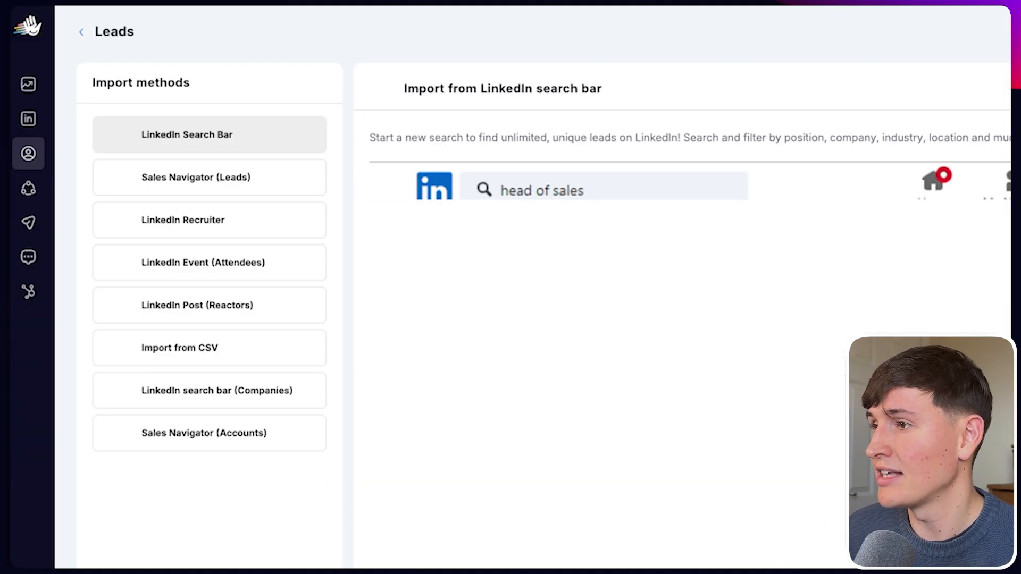
{"action": "left_click", "coordinate": [184, 350]}
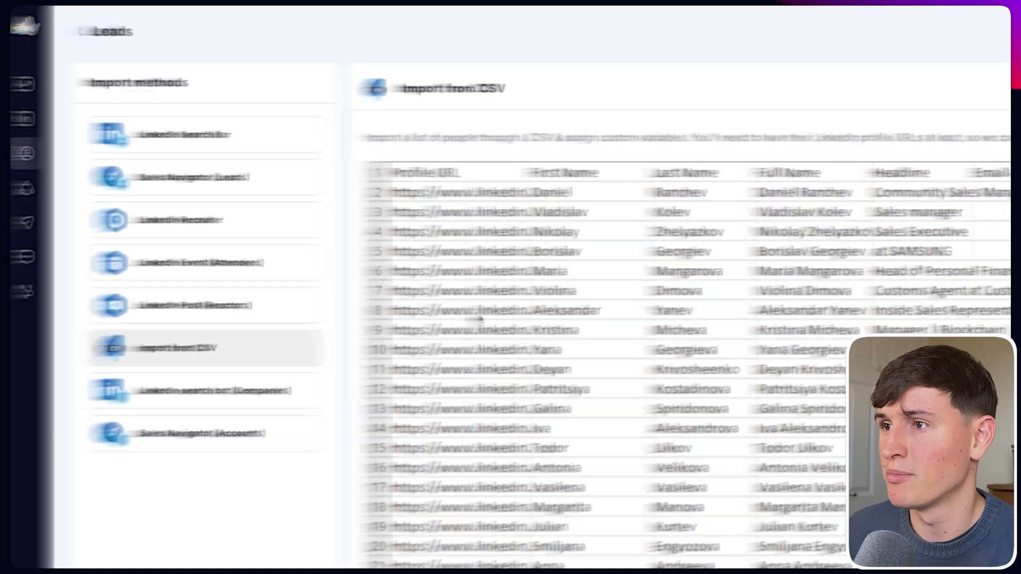
{"action": "left_click", "coordinate": [917, 101]}
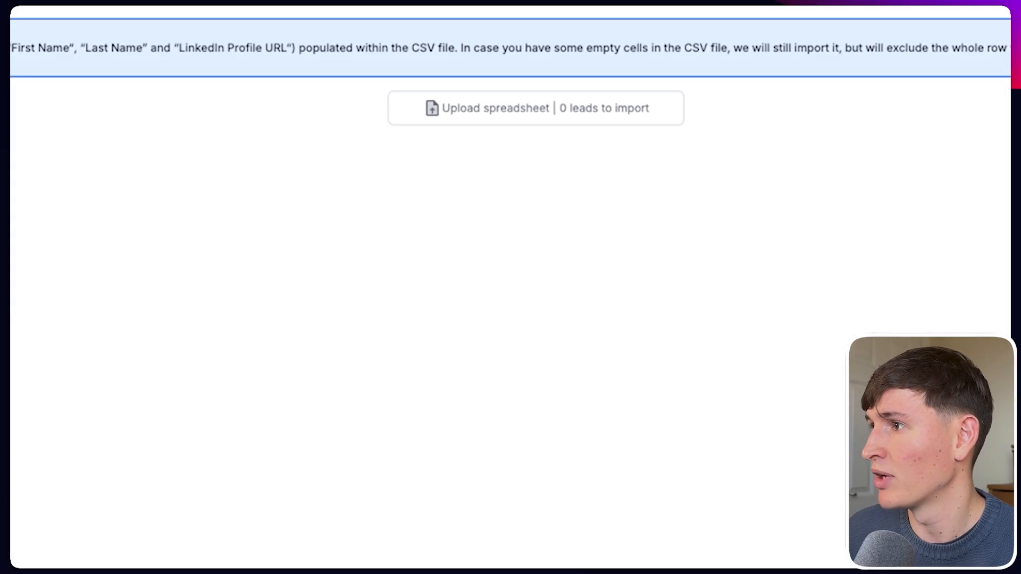
{"action": "left_click", "coordinate": [513, 108]}
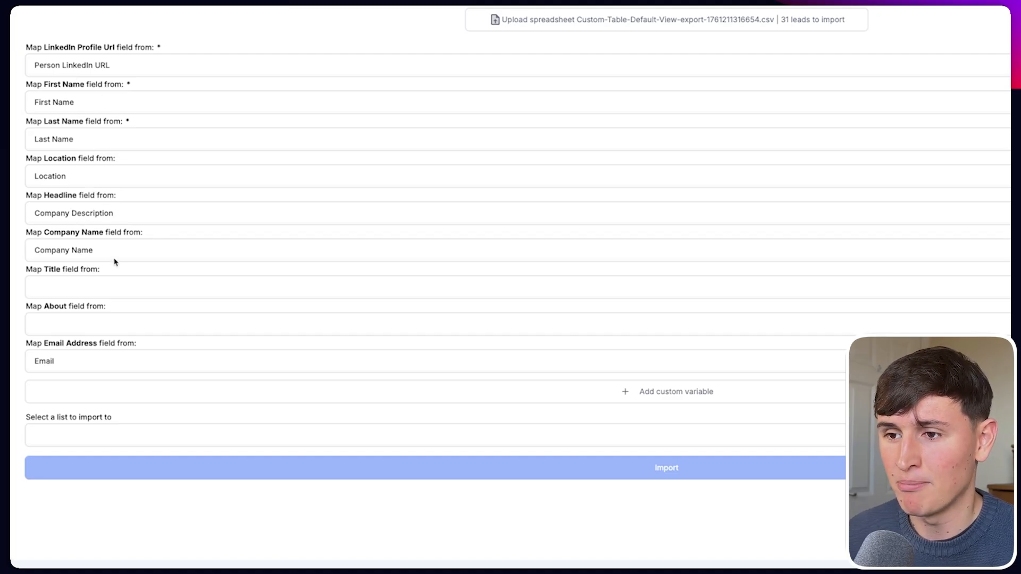
Map the Email Copy column to a custom variable Email_Copy and import the 31 leads into SEO Leads.
{"action": "left_click", "coordinate": [648, 391]}
{"action": "left_click", "coordinate": [437, 403]}
{"action": "scroll", "coordinate": [232, 502], "scroll_direction": "down", "scroll_amount": 1}
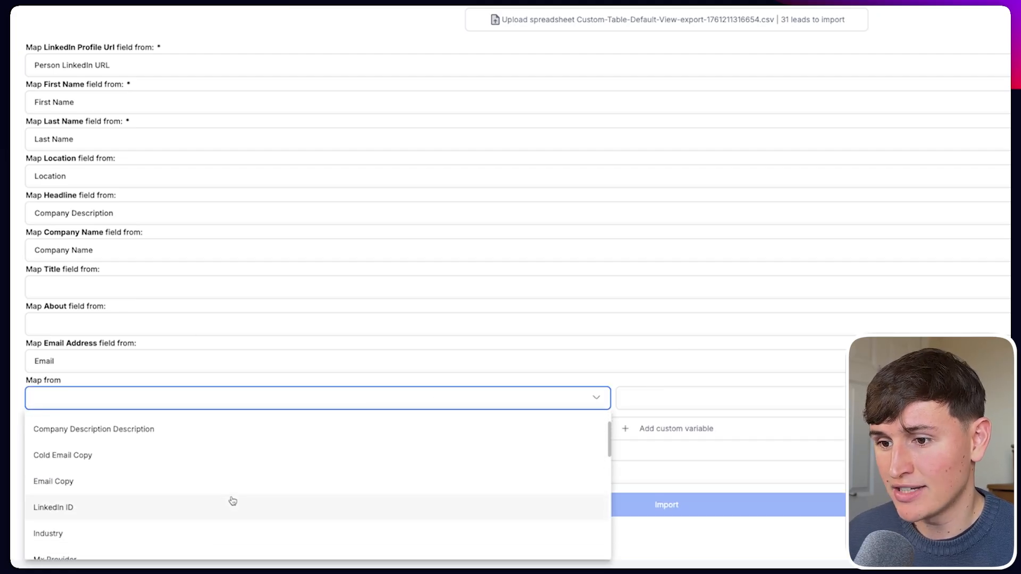
{"action": "left_click", "coordinate": [113, 481]}
{"action": "left_click", "coordinate": [724, 400]}
{"action": "type", "text": "Email_Copy"}
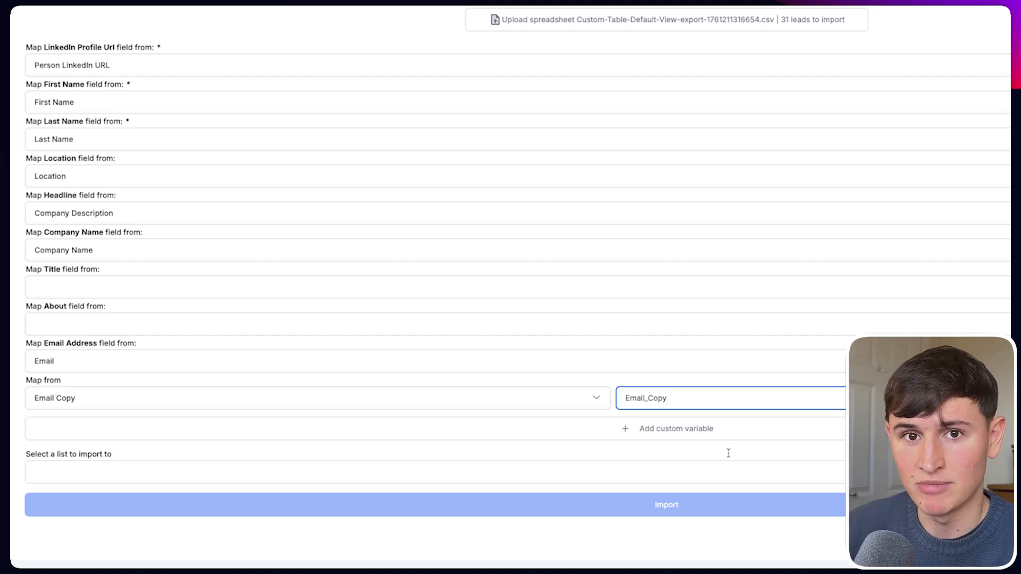
{"action": "left_click", "coordinate": [685, 472]}
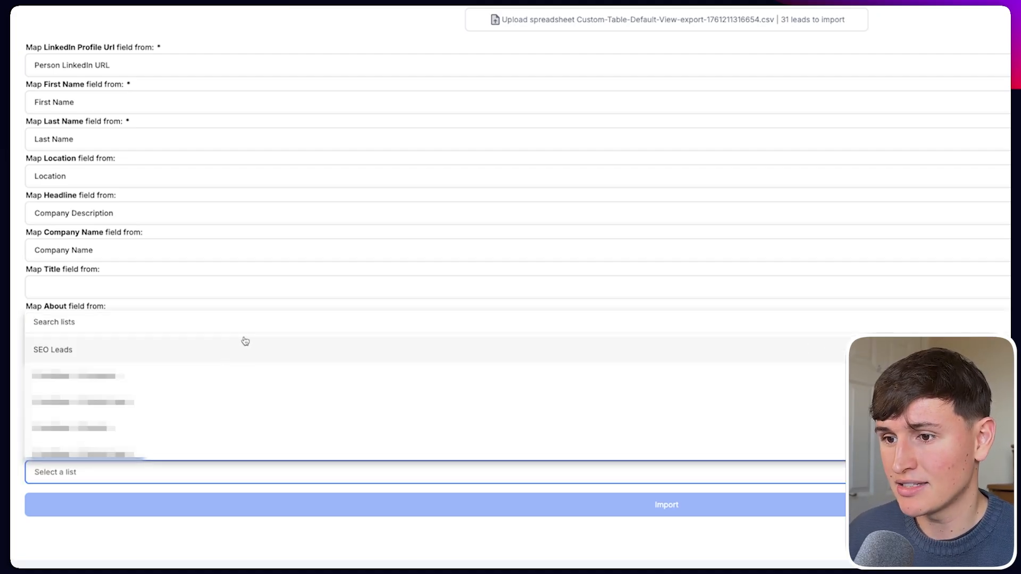
{"action": "left_click", "coordinate": [221, 354]}
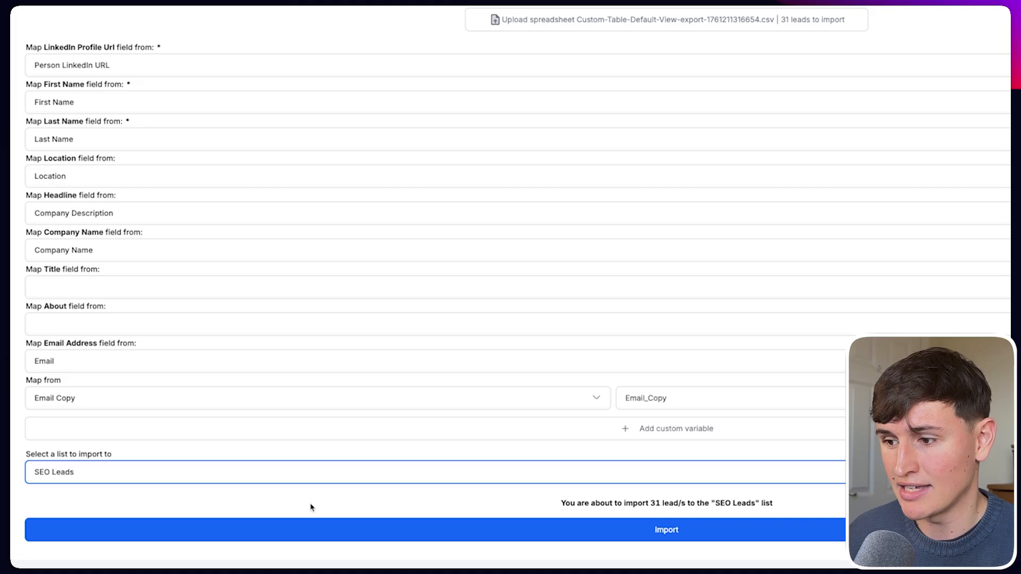
{"action": "left_click", "coordinate": [478, 538]}
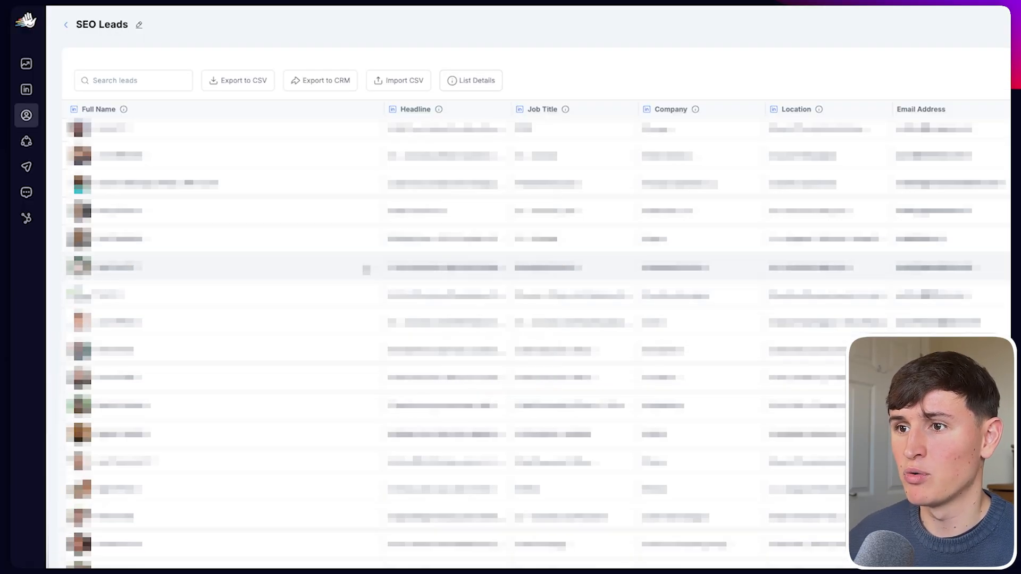
Create a campaign targeting the SEO Leads list with the LinkedIn sender account.
{"action": "left_click", "coordinate": [26, 166]}
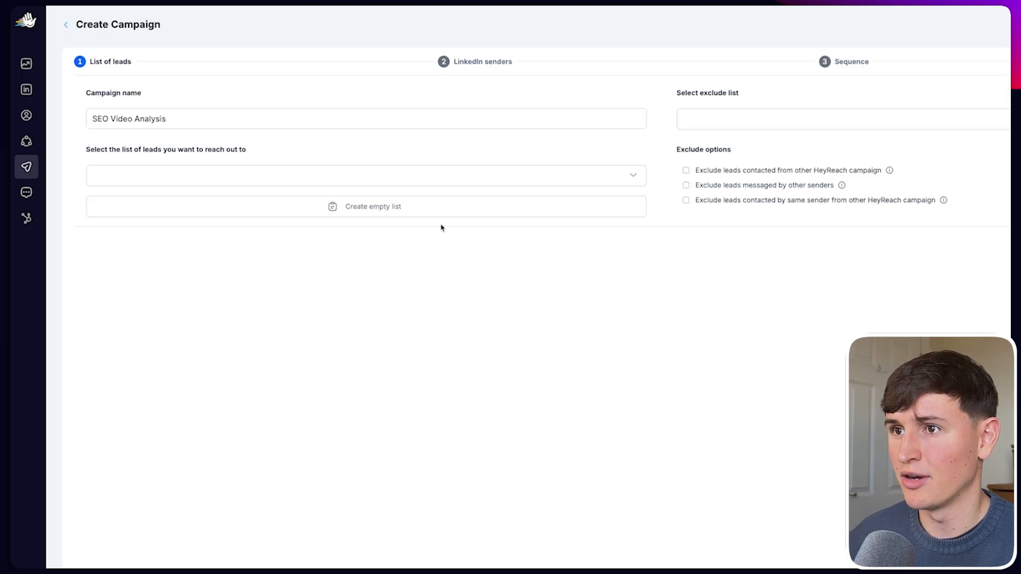
{"action": "left_click", "coordinate": [335, 178]}
{"action": "left_click", "coordinate": [198, 236]}
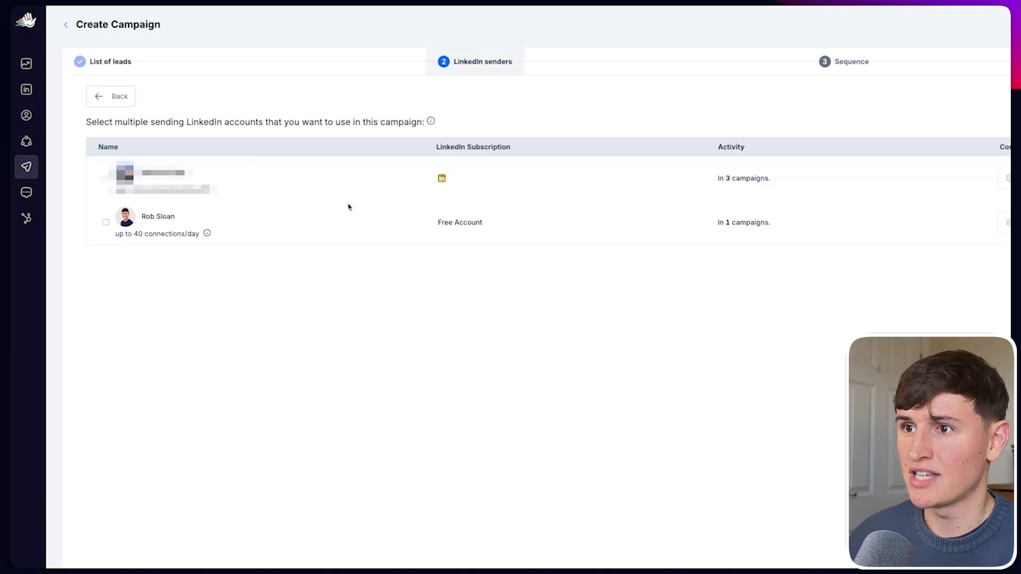
{"action": "left_click", "coordinate": [105, 222]}
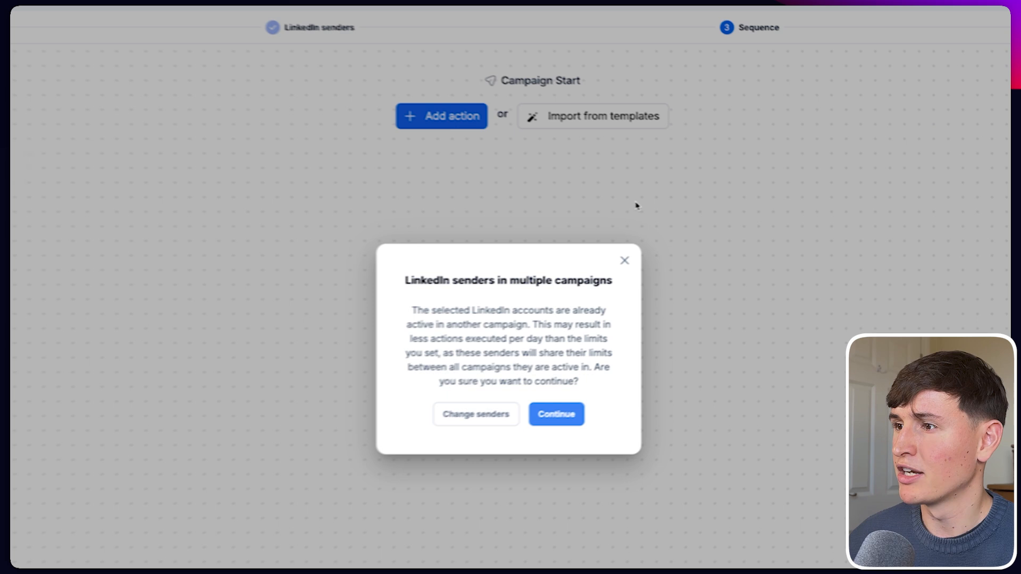
Build a connection request followed by an {Email_Copy} message with fallback 'Thanks for connecting!!'.
{"action": "left_click", "coordinate": [560, 422]}
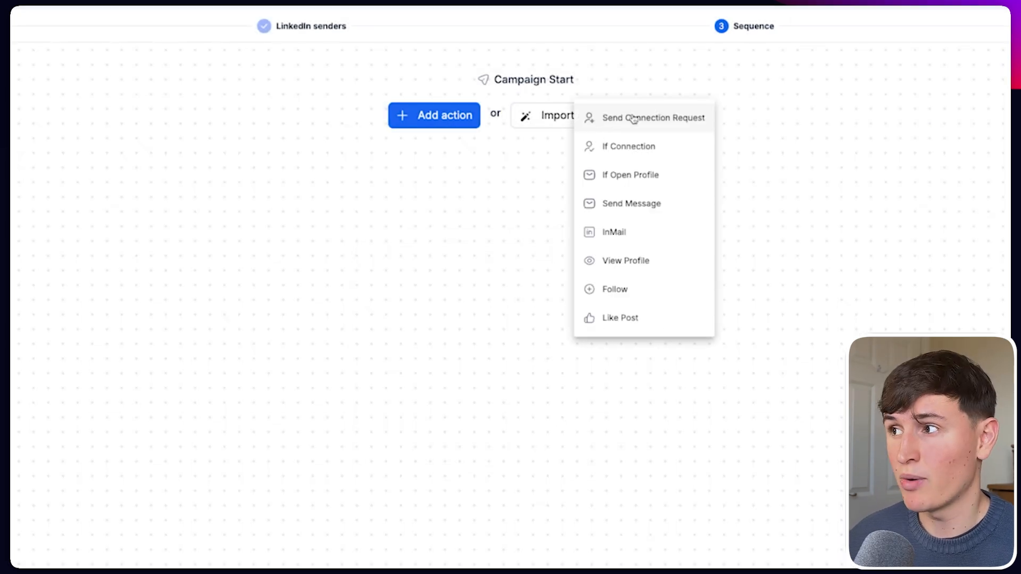
{"action": "left_click", "coordinate": [633, 118]}
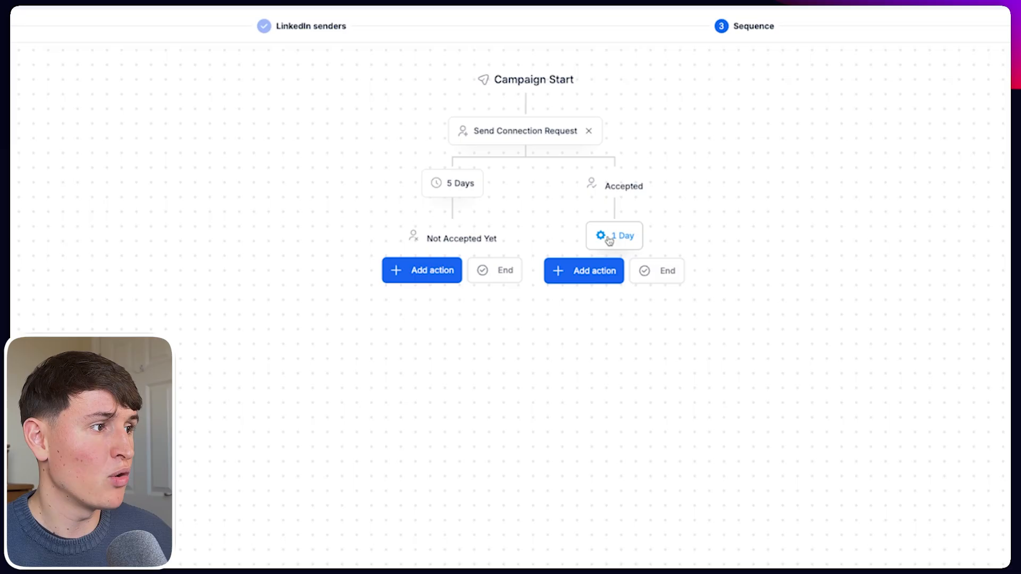
{"action": "left_click", "coordinate": [593, 270]}
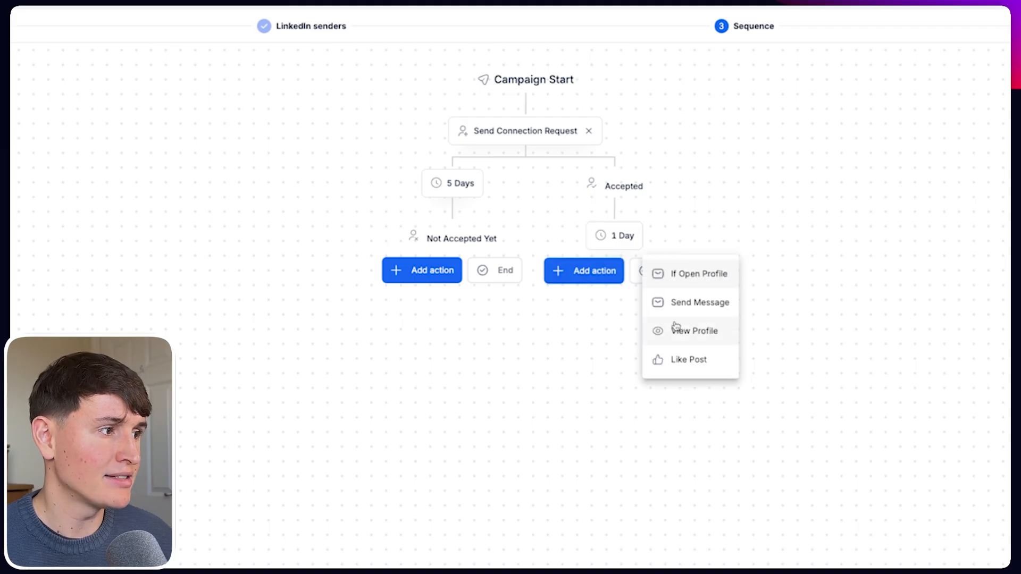
{"action": "left_click", "coordinate": [684, 308]}
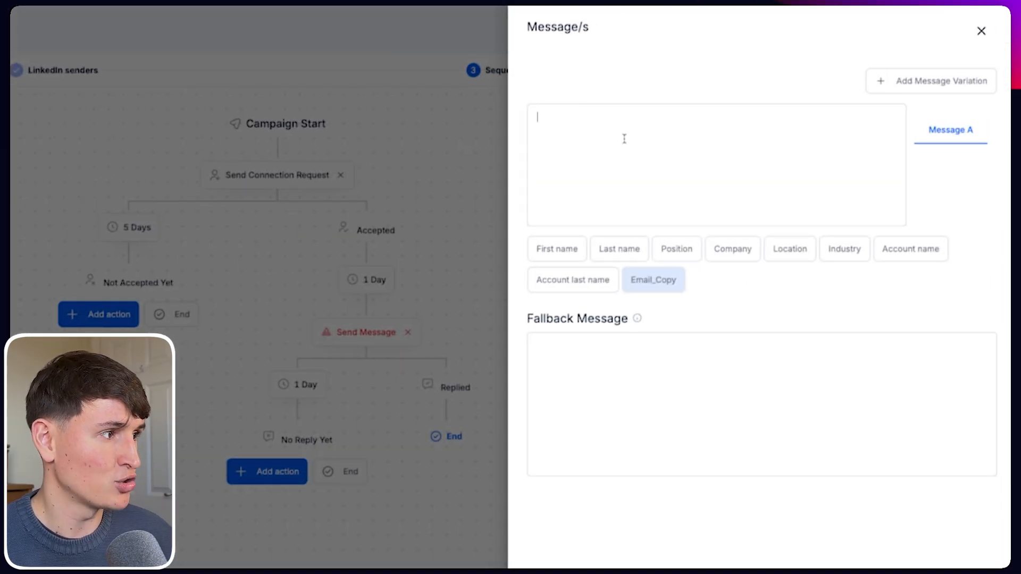
{"action": "left_click", "coordinate": [662, 288]}
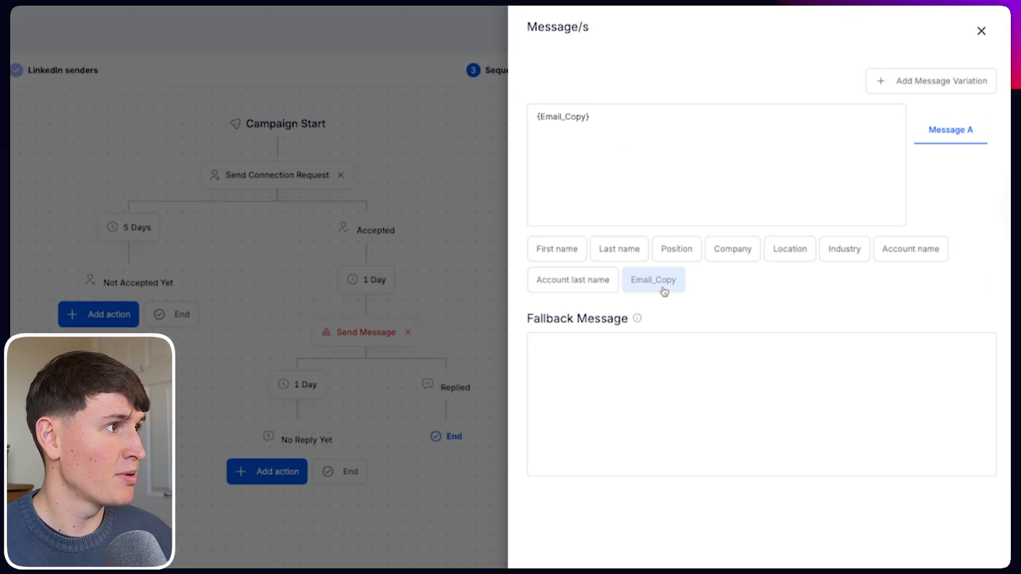
{"action": "left_click", "coordinate": [621, 381]}
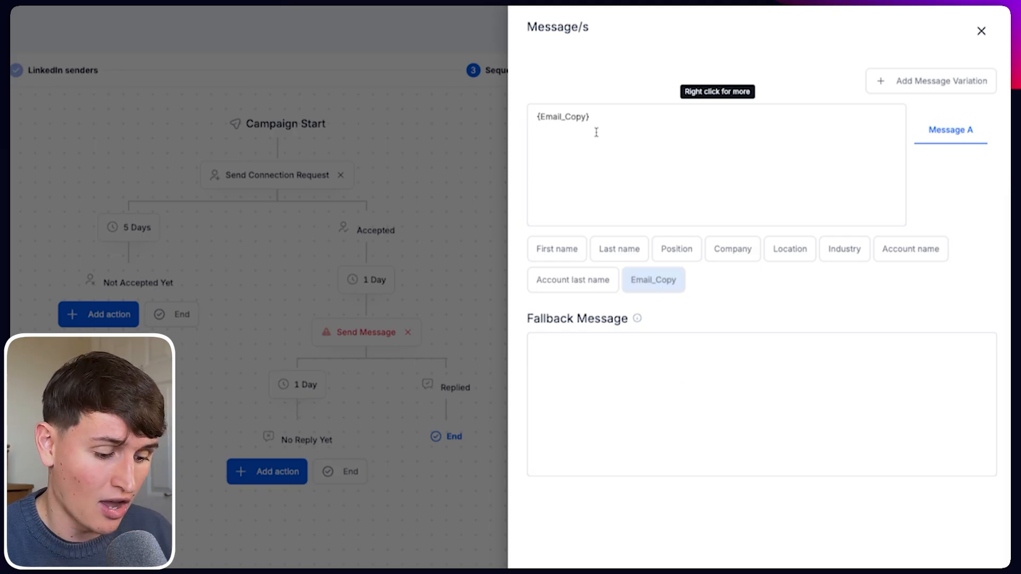
{"action": "type", "text": "Thanks for connecting!!"}
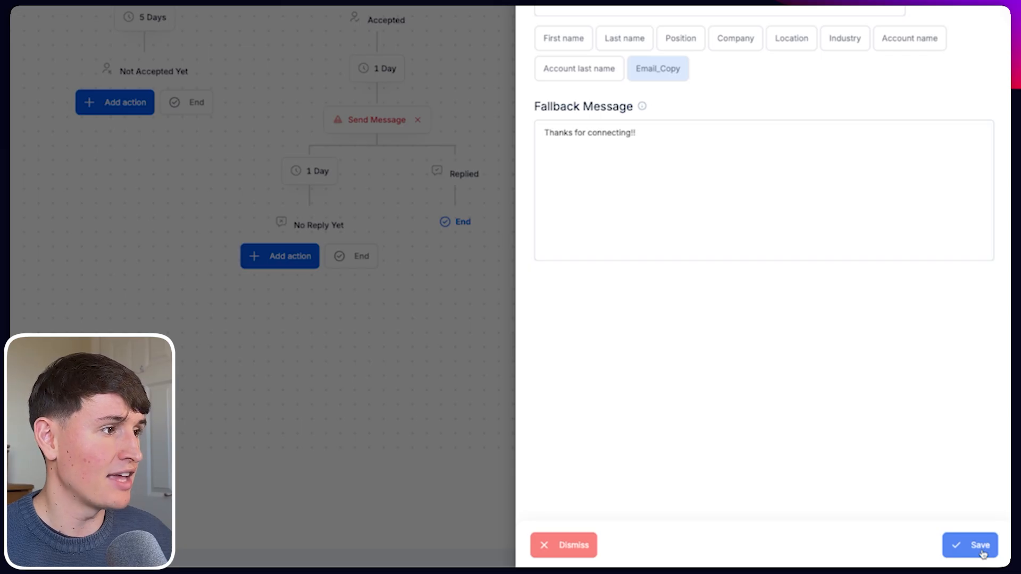
Add a follow-up Send Message step under the No Reply Yet branch.
{"action": "left_click", "coordinate": [982, 548]}
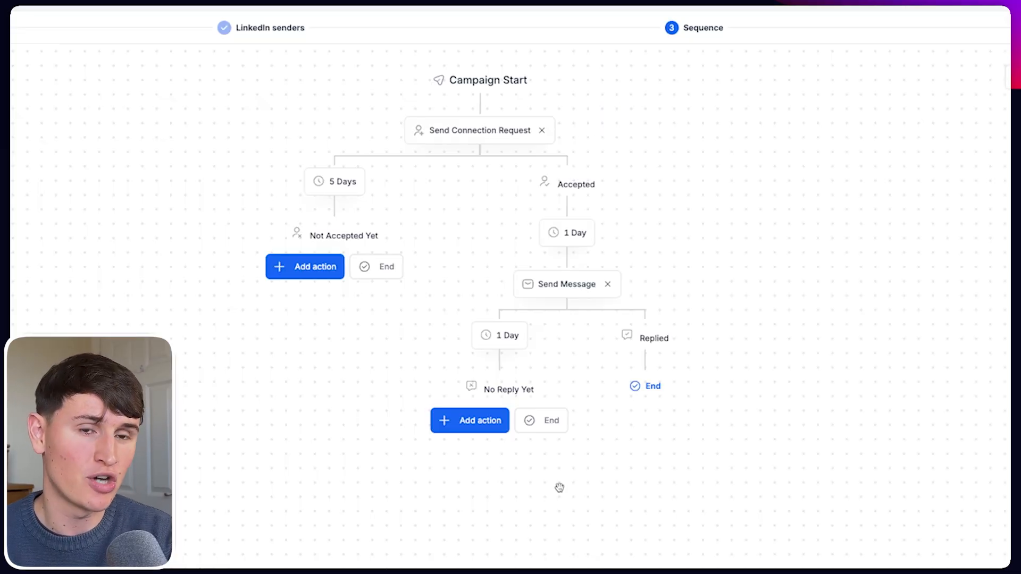
{"action": "left_click", "coordinate": [463, 423]}
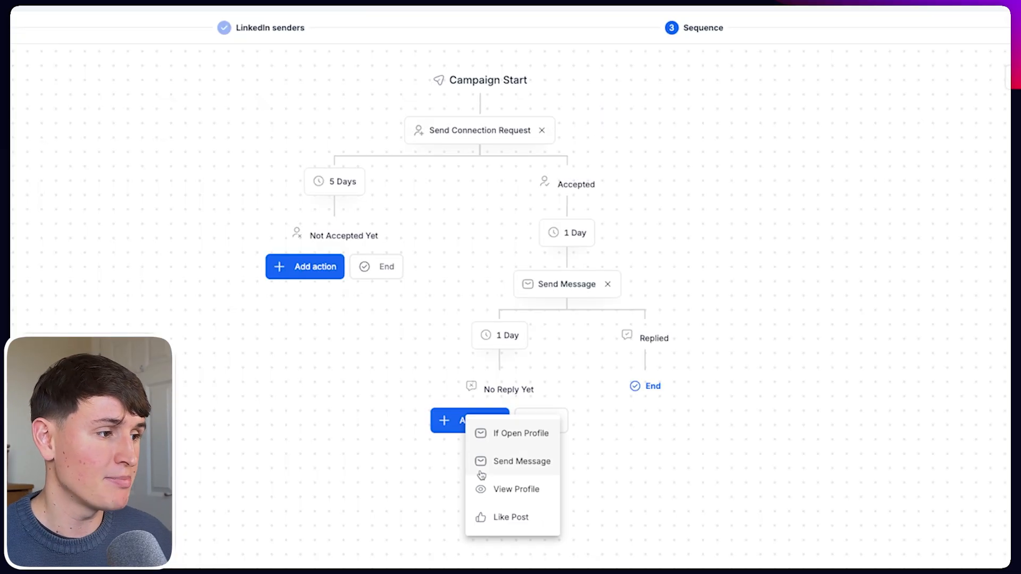
{"action": "left_click", "coordinate": [503, 470]}
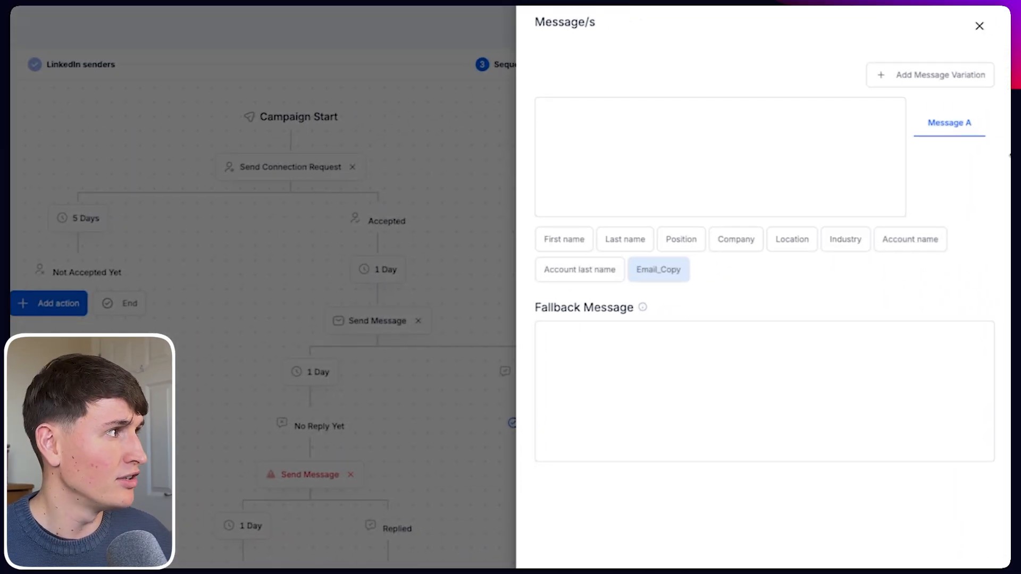
{"action": "left_click", "coordinate": [980, 25]}
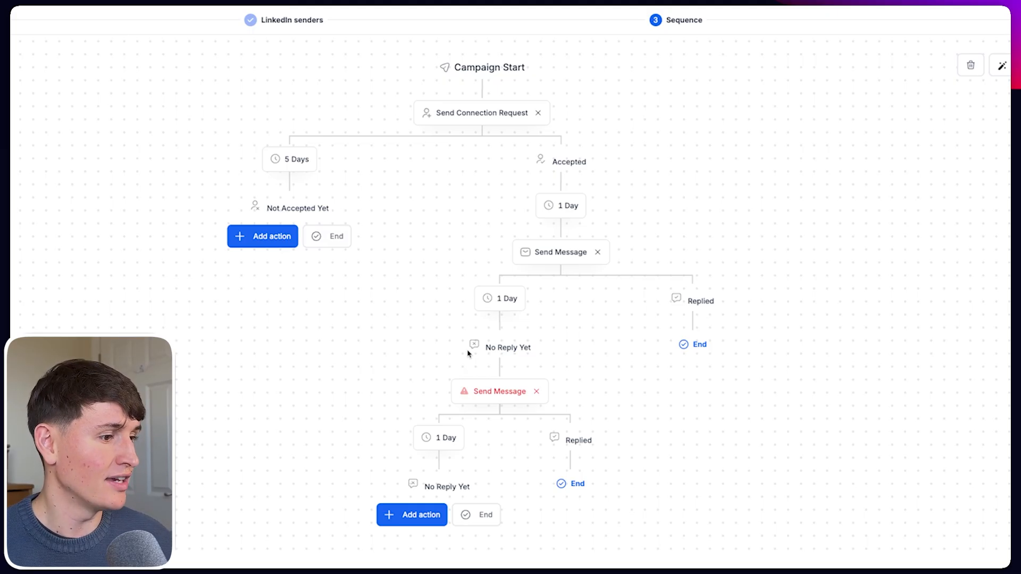
End the remaining no-reply and Not Accepted Yet branches and continue to Review & Launch.
{"action": "left_click", "coordinate": [481, 514]}
{"action": "left_click", "coordinate": [336, 236]}
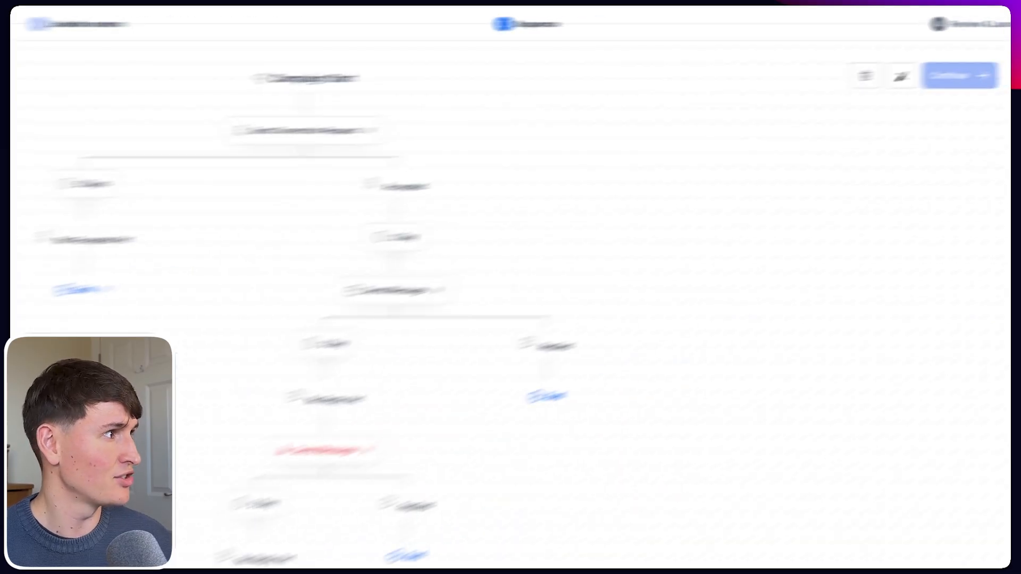
{"action": "left_click", "coordinate": [961, 76]}
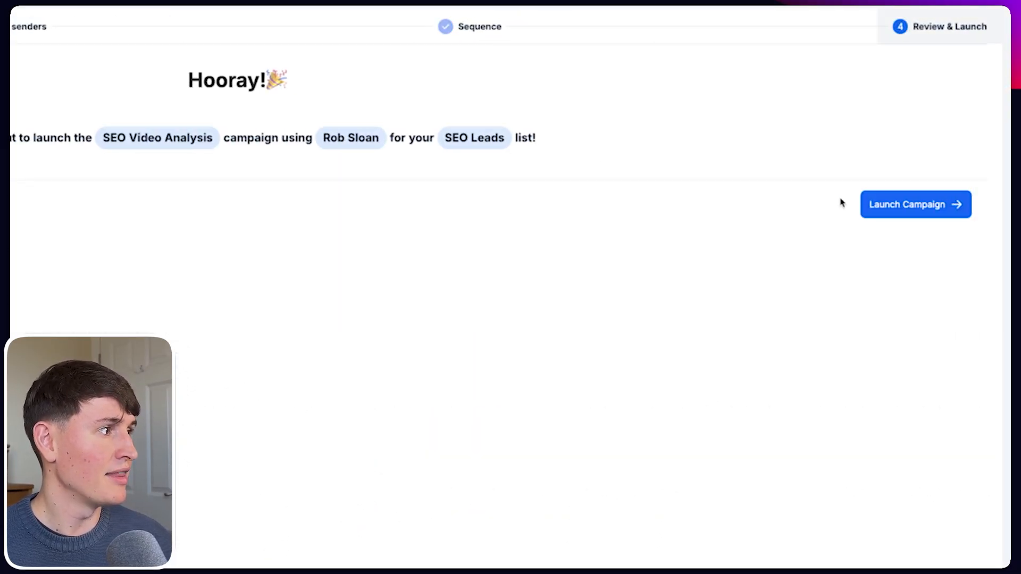